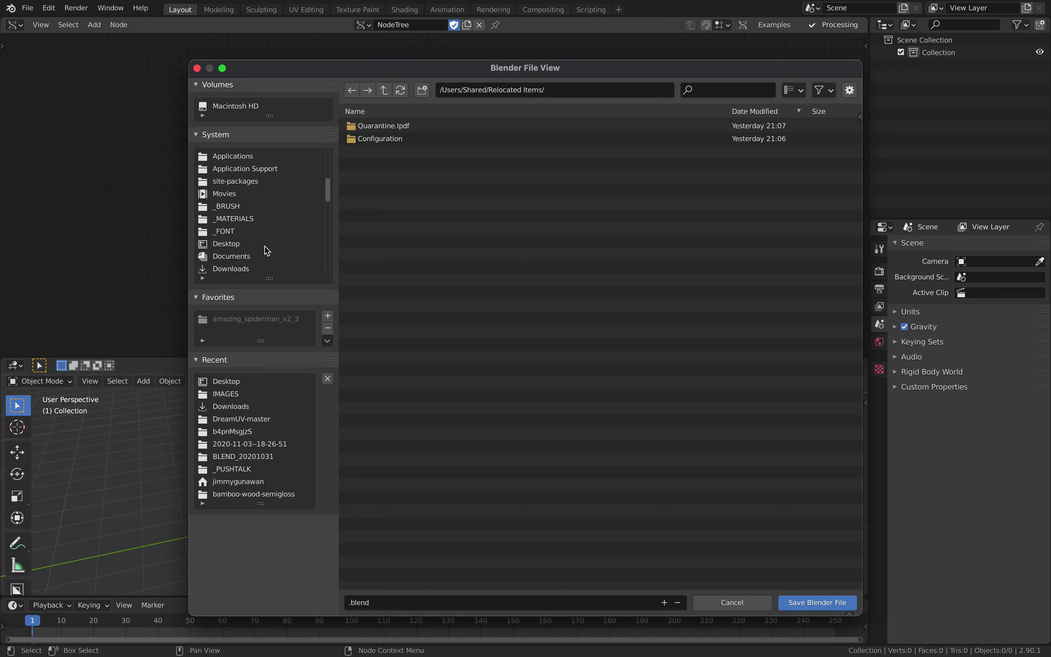
- Save the project on the Desktop as printnode_001.blend
left_click(426, 602)
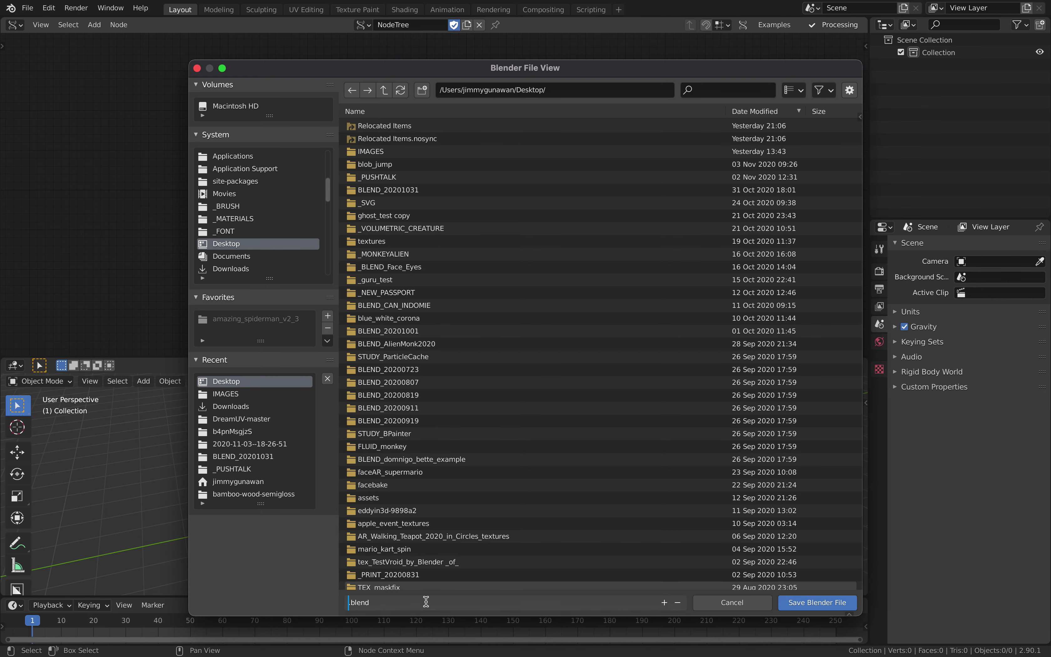
type("_001")
key("Return")
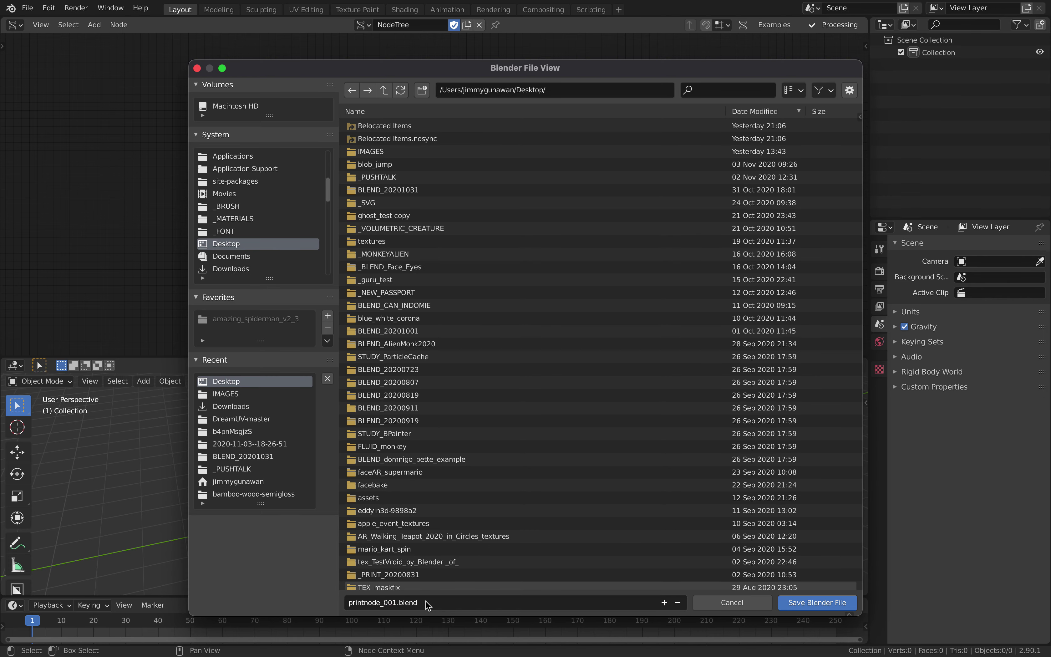
- Add a Mesh viewer node and connect the NGon's vertices, edges and polygons to it
key("alt+space")
type("mesh viewer")
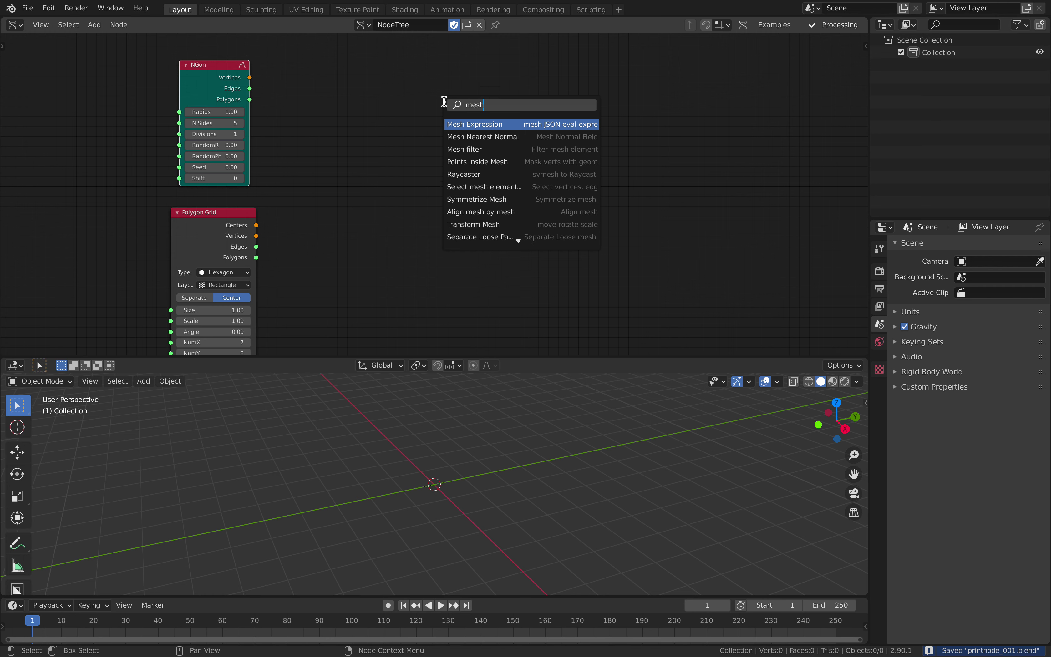
key("Return")
left_click(541, 106)
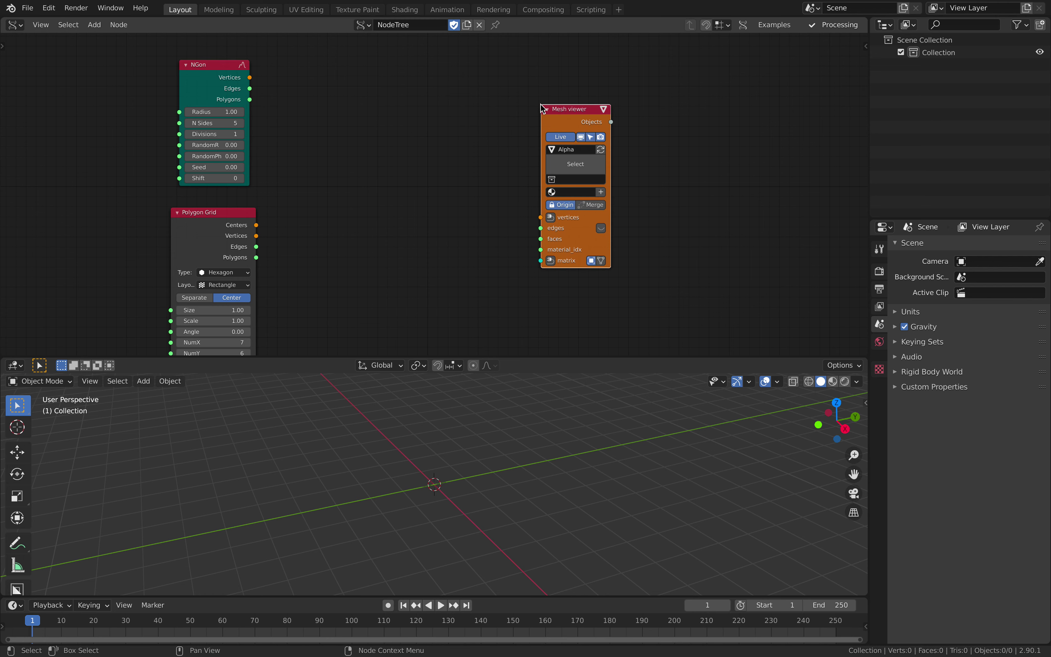
left_click(215, 70)
left_click(570, 113, "shift")
key("f")
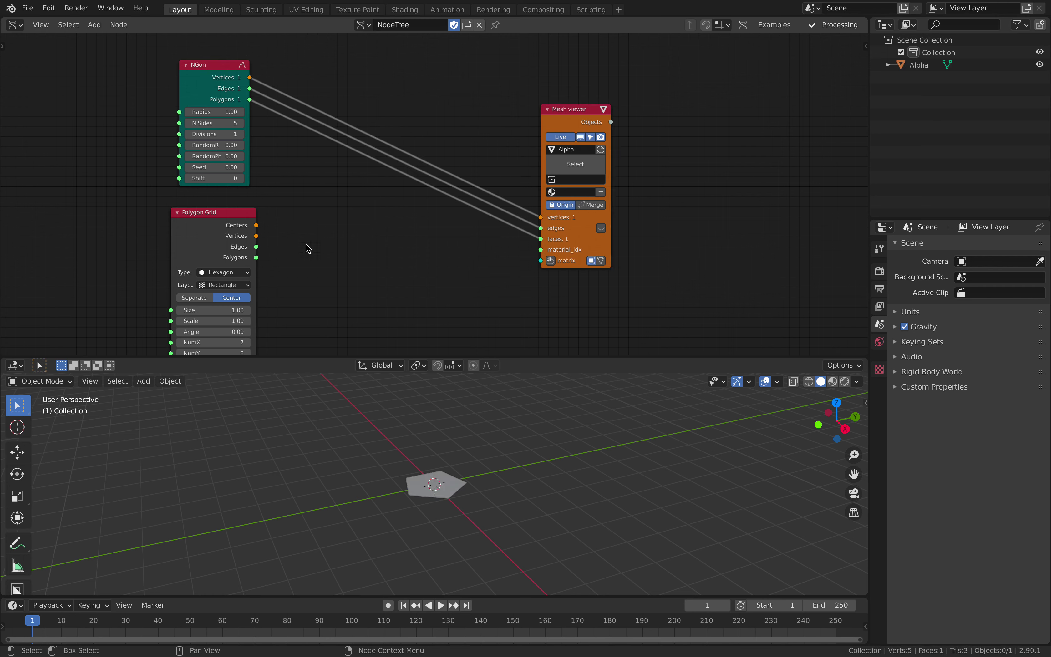
- Connect the Polygon Grid's centers to the Mesh viewer's matrix input, show the pattern from above and enlarge the 3D view
left_click_drag(257, 228, 541, 260)
middle_click_drag(503, 498, 592, 540)
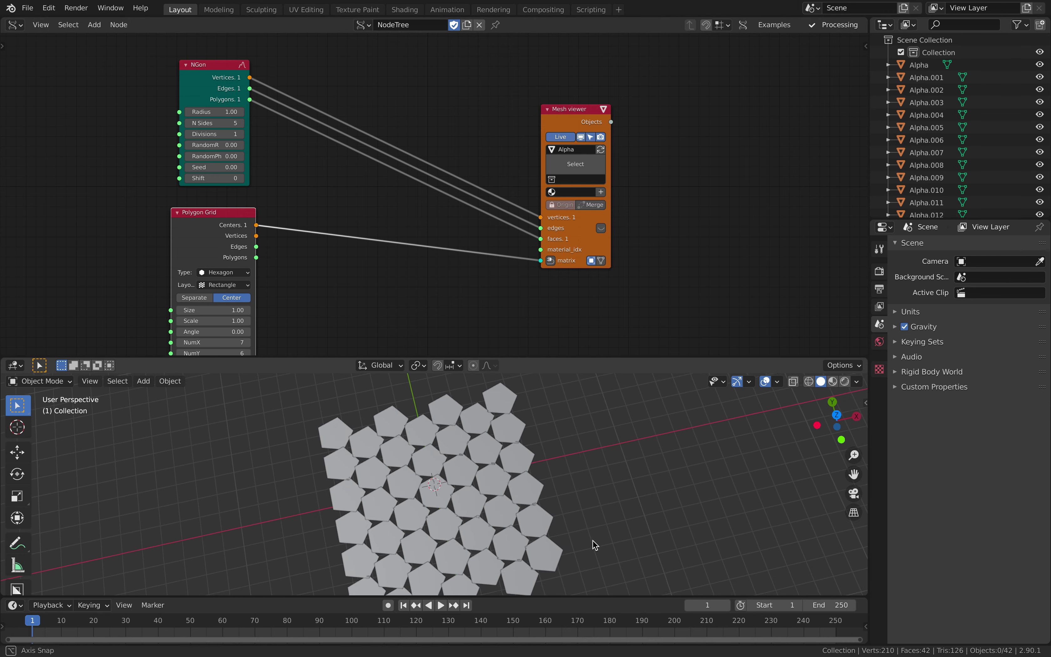
left_click(835, 414)
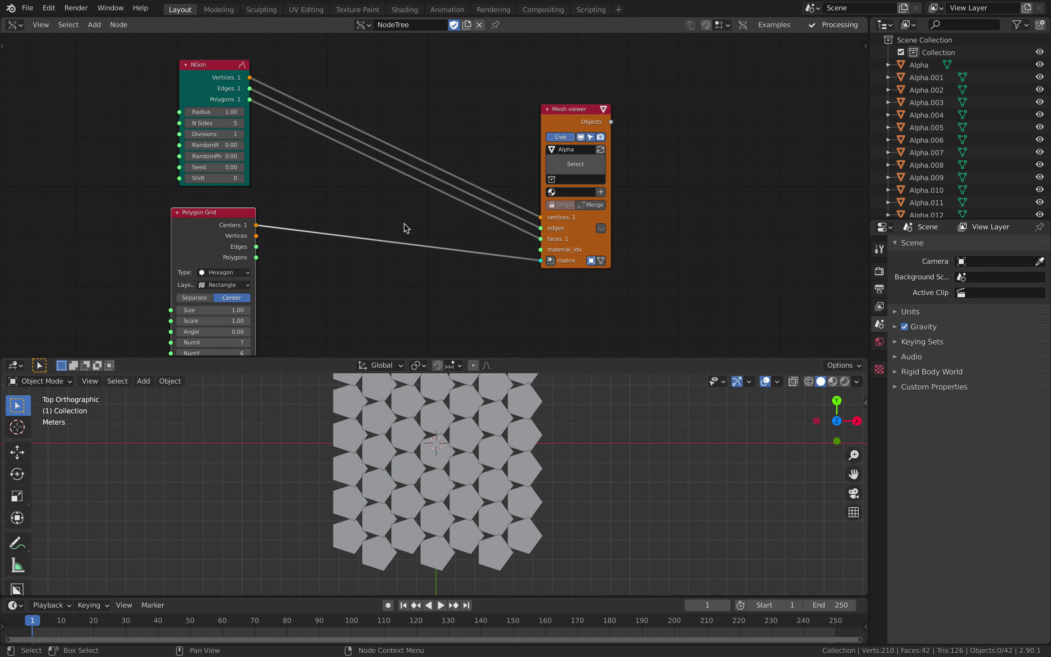
left_click_drag(563, 357, 562, 309)
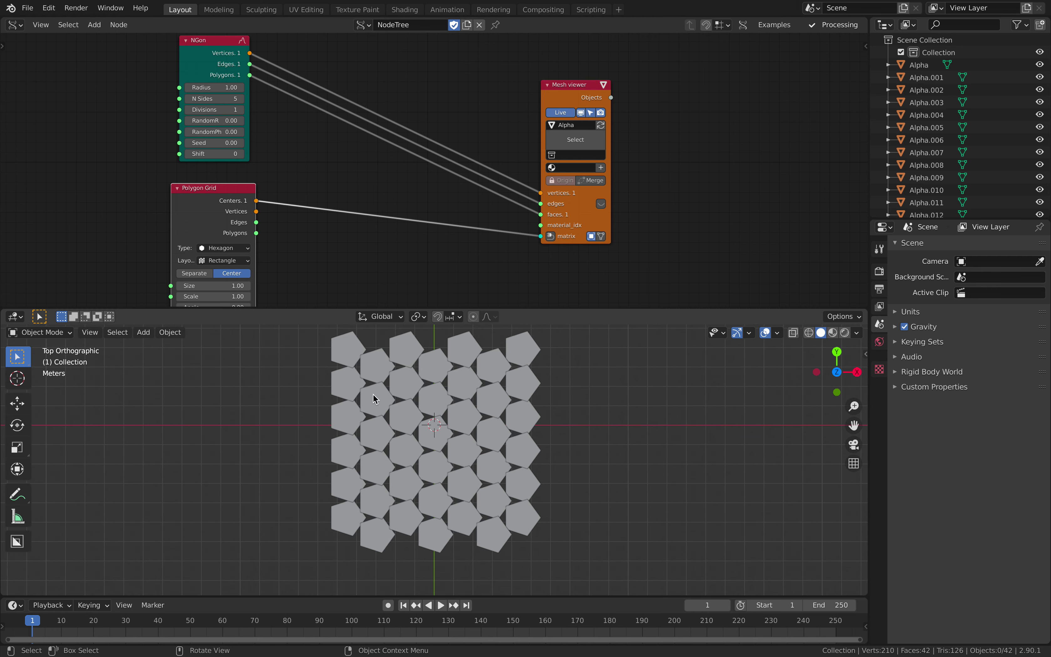
middle_click_drag(405, 252, 423, 227)
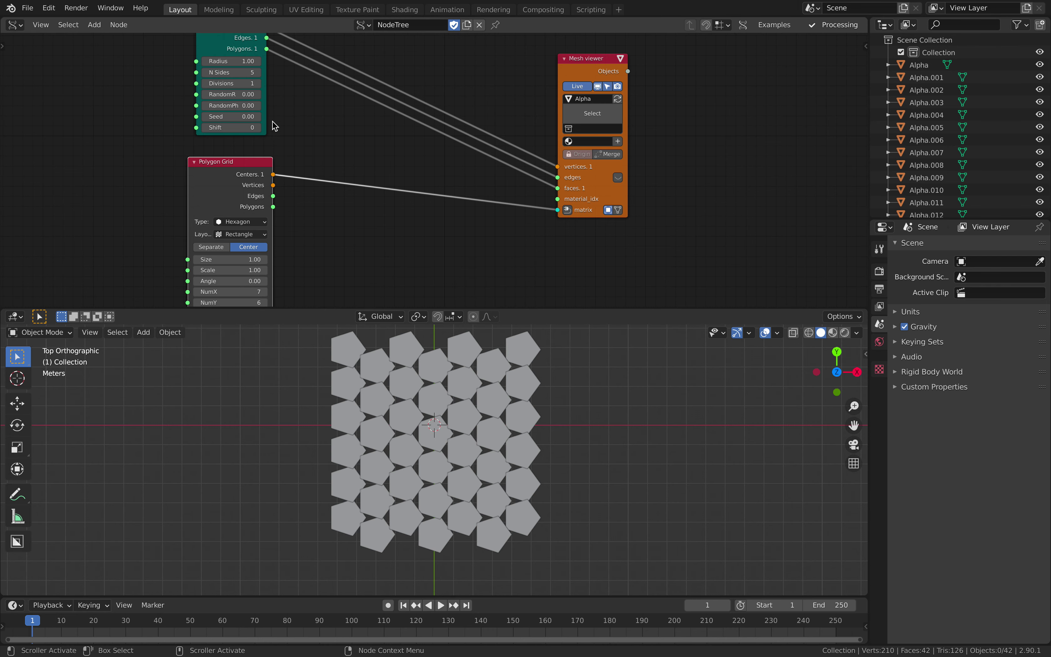
- Set the NGon's random radius to 0.18, random phi to 0.36 and seed to 1.62, and shift the NGon and Polygon Grid nodes
left_click_drag(244, 94, 295, 116)
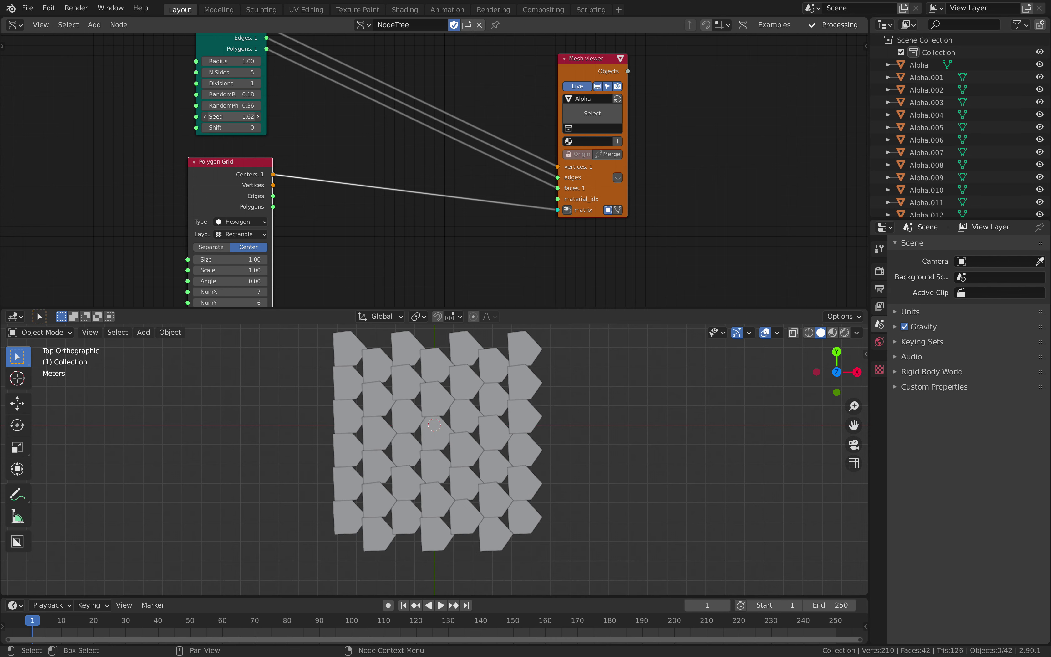
left_click_drag(245, 174, 413, 180)
middle_click_drag(275, 89, 289, 98)
left_click_drag(252, 65, 341, 99)
middle_click_drag(272, 160, 282, 162)
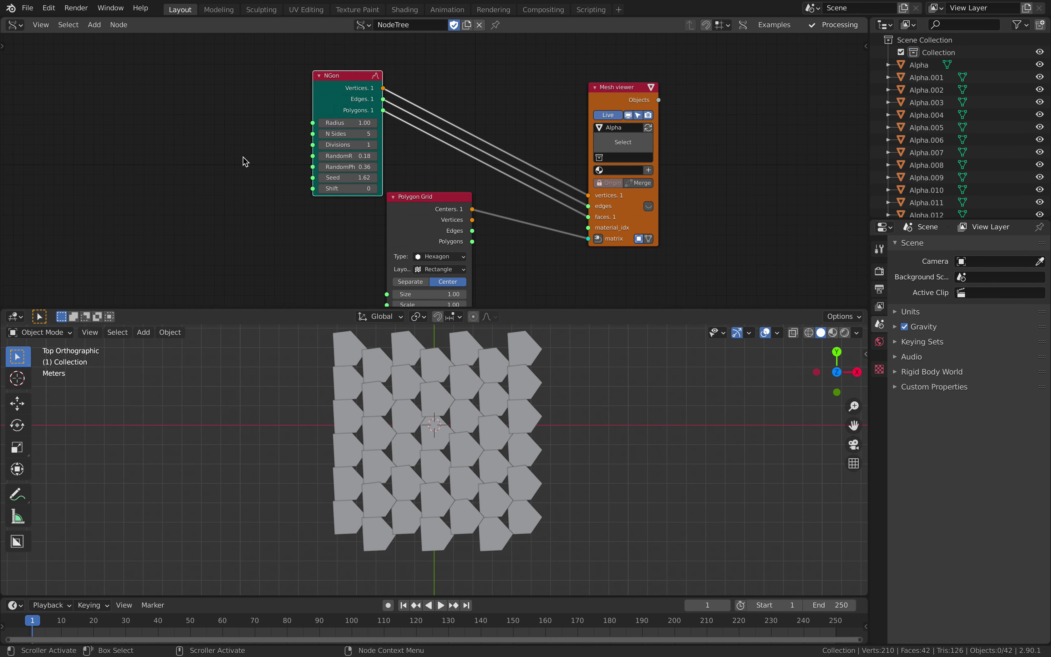
- Add a Number Range node beside the NGon and connect its range output to the NGon's seed input
key("alt+space")
type("range n")
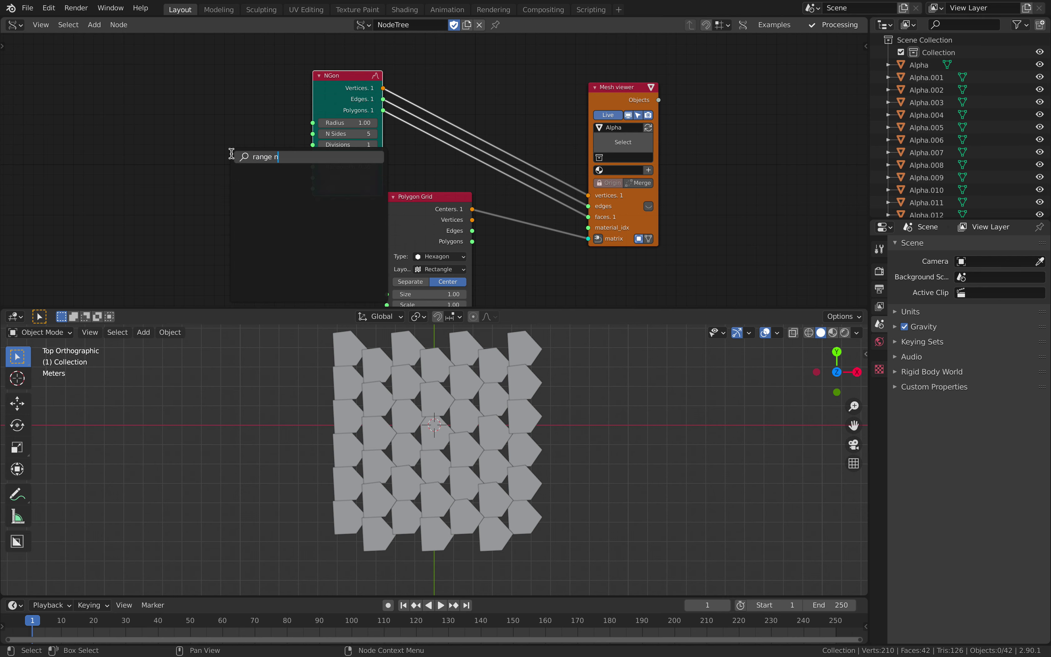
key("Return")
left_click(161, 157)
left_click_drag(227, 170, 313, 177)
- Switch the Number Range node to Count mode with a count of 45 and save the file
left_click(191, 198)
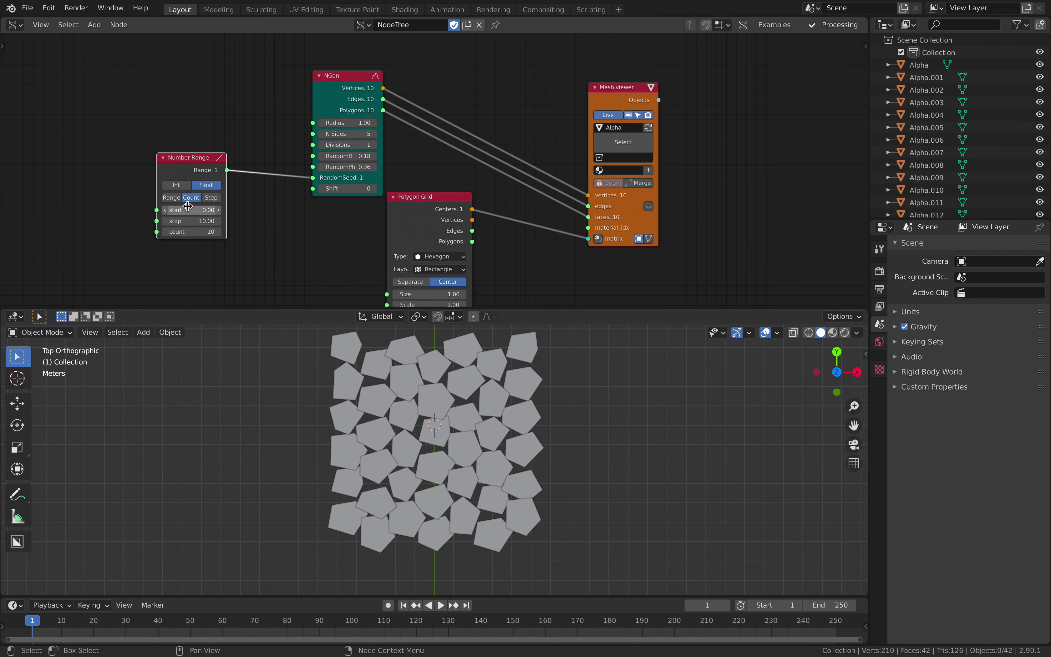
left_click_drag(191, 232, 223, 233)
middle_click_drag(243, 246, 255, 205)
key("ctrl+s")
- Move the Polygon Grid below the NGon and connect its centers output to a new List Length node
left_click_drag(434, 187, 305, 227)
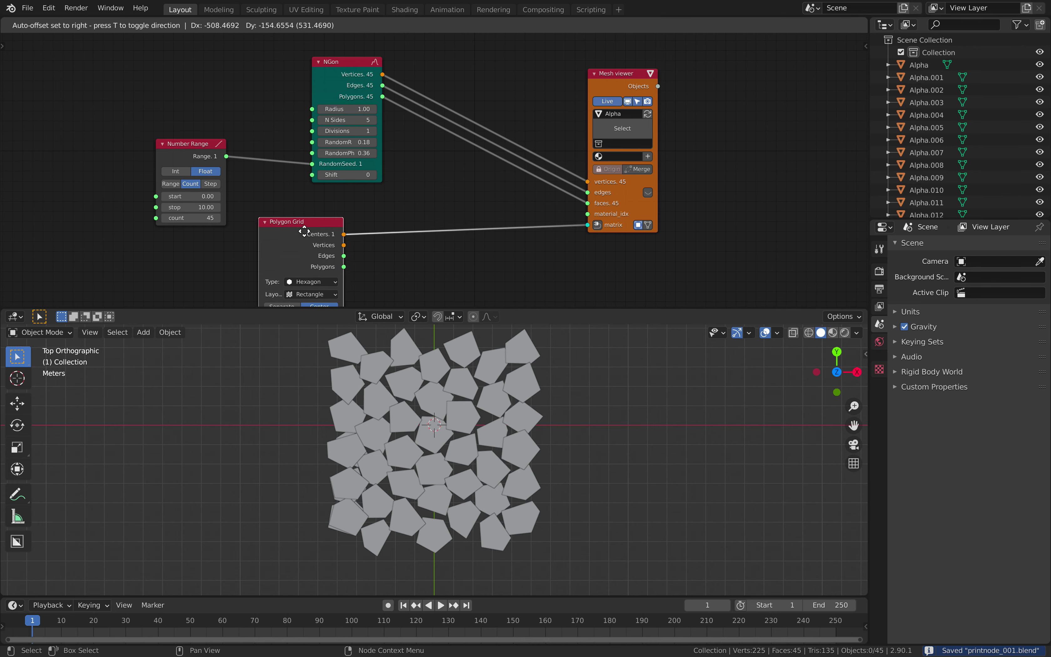
middle_click_drag(389, 241, 358, 214)
key("shift+a")
type("list l")
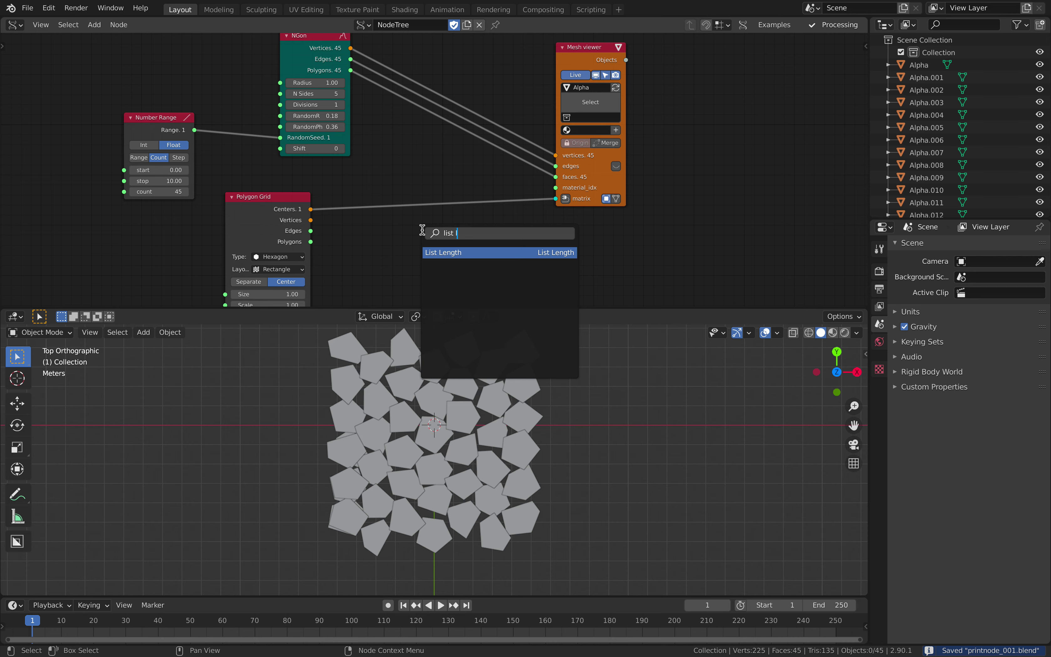
key("Return")
left_click(422, 230)
left_click_drag(311, 209, 423, 275)
- Collapse the List Length node and connect its output to the Number Range's count input
left_click(429, 235)
left_click_drag(465, 234, 227, 186)
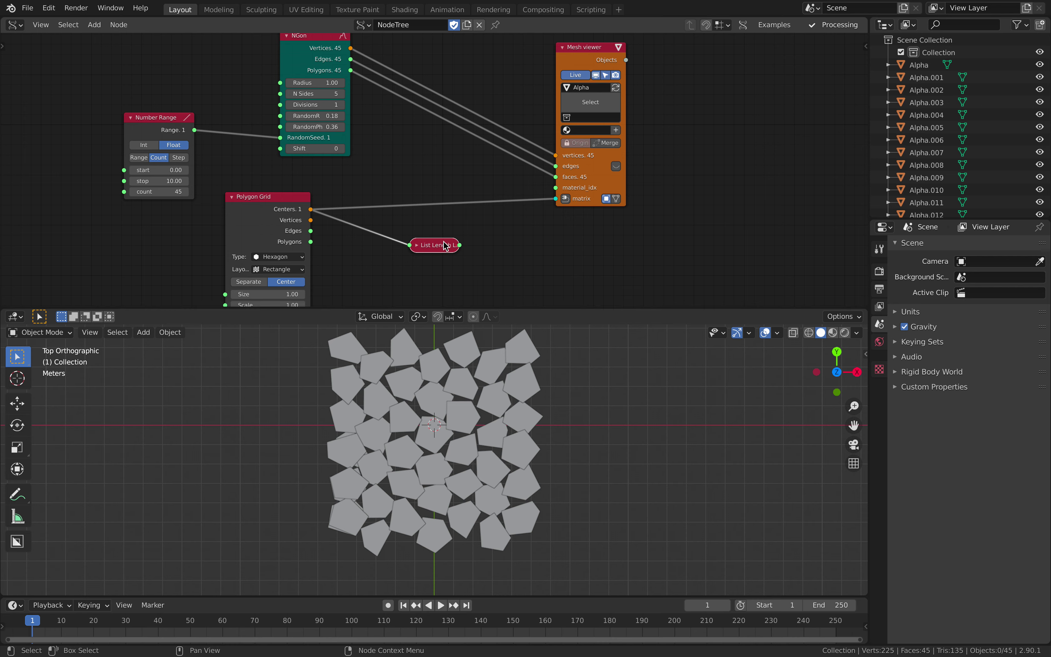
left_click_drag(459, 245, 124, 192)
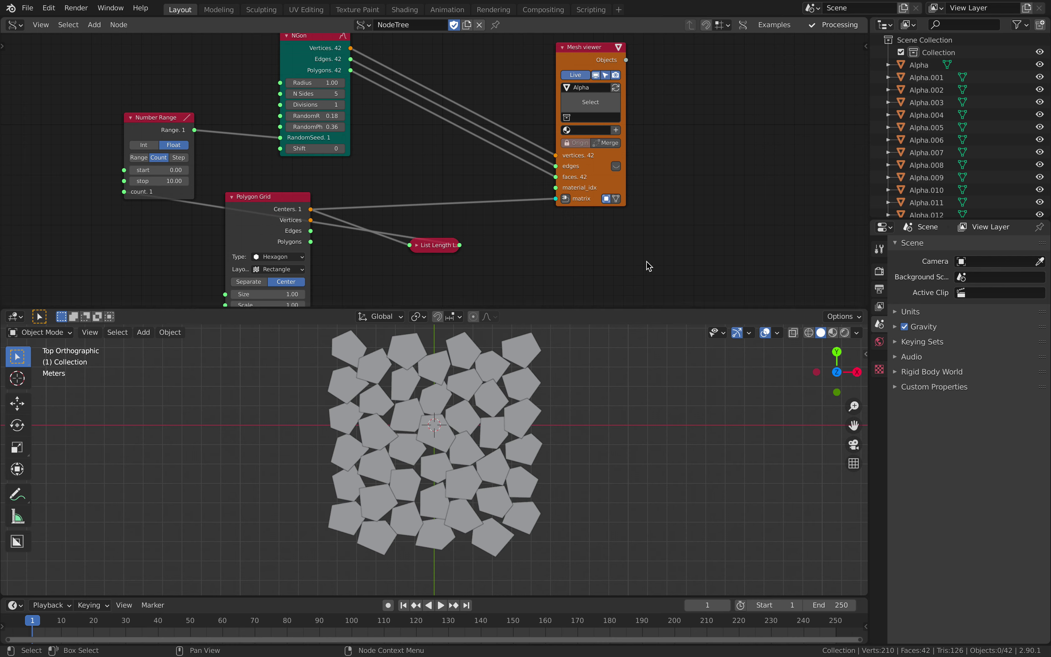
middle_click_drag(394, 228, 417, 222)
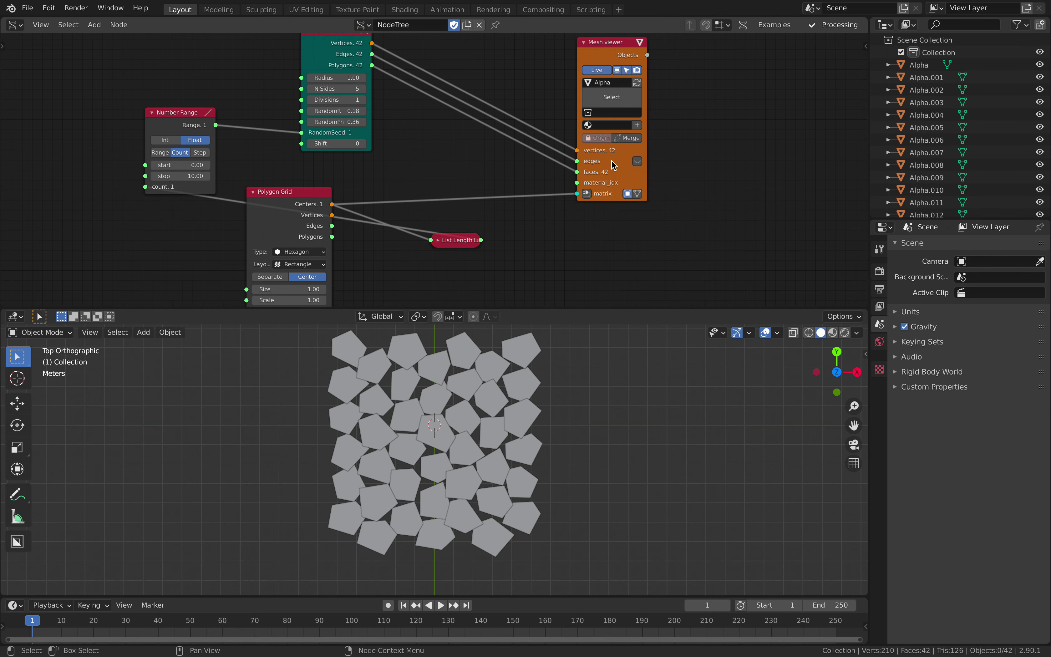
- Try the Merge option on the Mesh viewer node
scroll(605, 174, "up", 2)
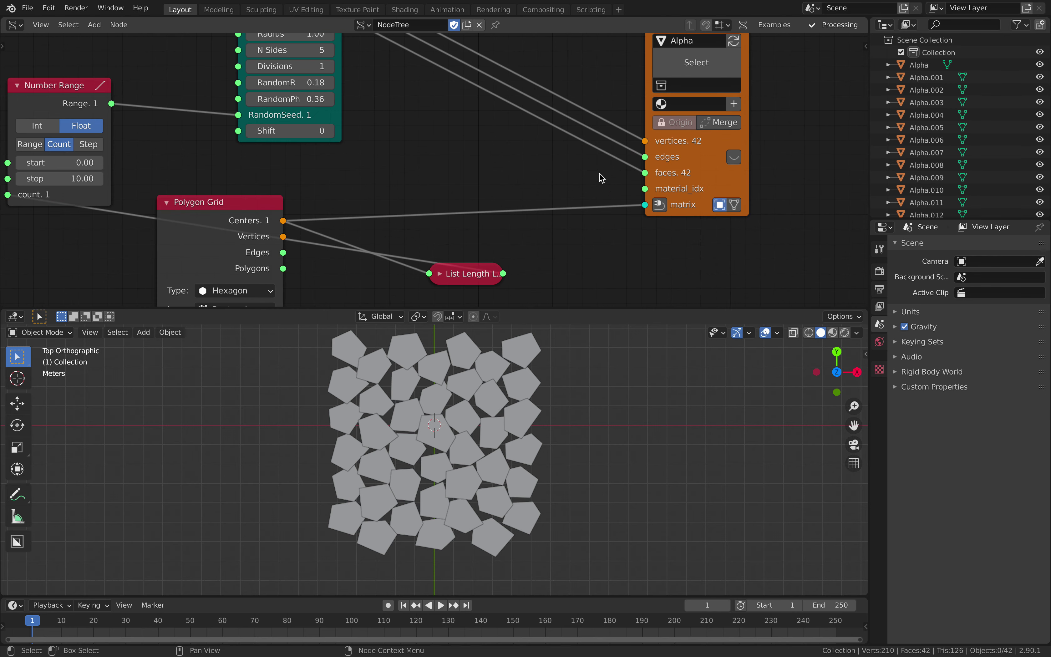
left_click(724, 123)
left_click(726, 126)
scroll(734, 171, "down", 2)
- Save the file and move the Mesh viewer node farther away from the NGon node
key("ctrl+s")
left_click_drag(609, 64, 730, 57)
middle_click_drag(562, 78, 562, 91)
middle_click_drag(566, 241, 567, 211)
- Add a Matrix Apply node of the matrix mesh join type below the links to the Mesh viewer
key("alt+space")
type("apply ma")
key("BackSpace")
key("BackSpace")
key("BackSpace")
key("BackSpace")
key("BackSpace")
key("BackSpace")
key("BackSpace")
key("BackSpace")
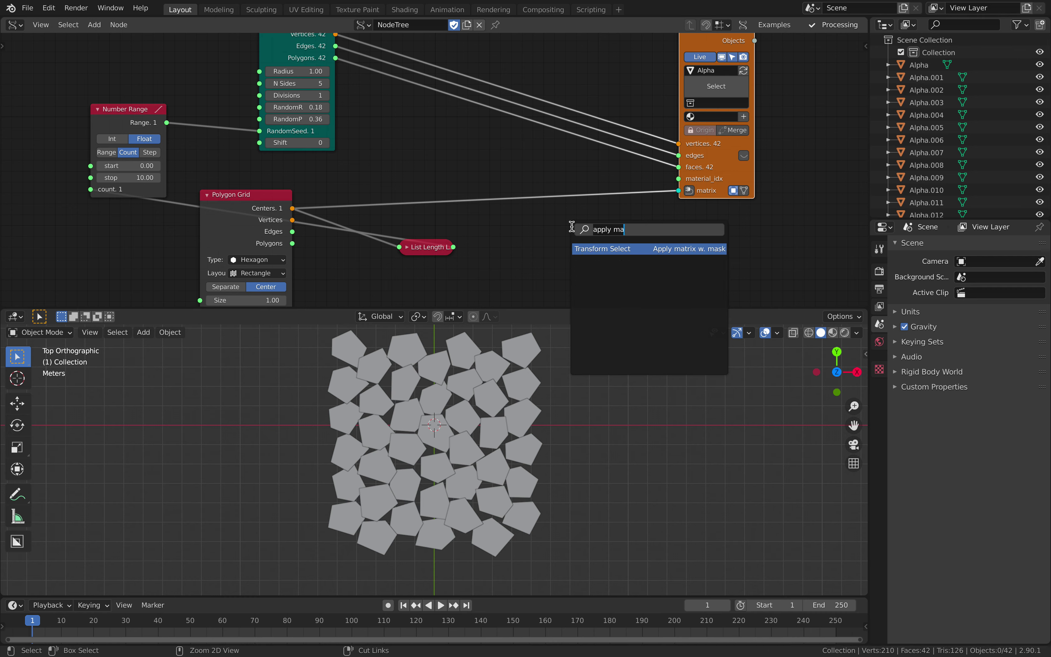
type("matrix a")
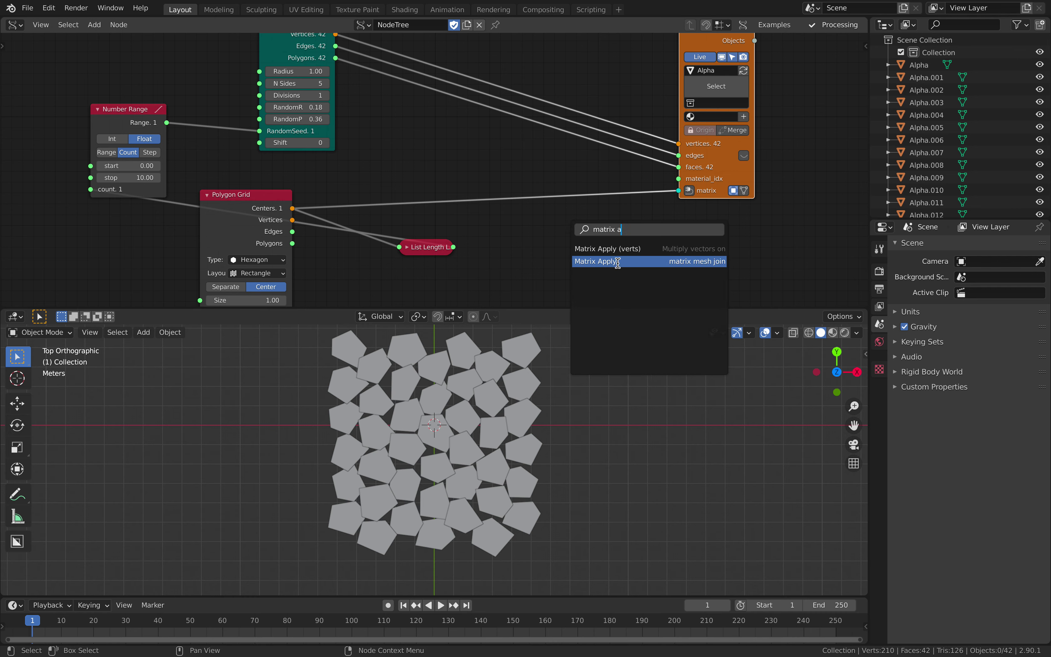
left_click(608, 260)
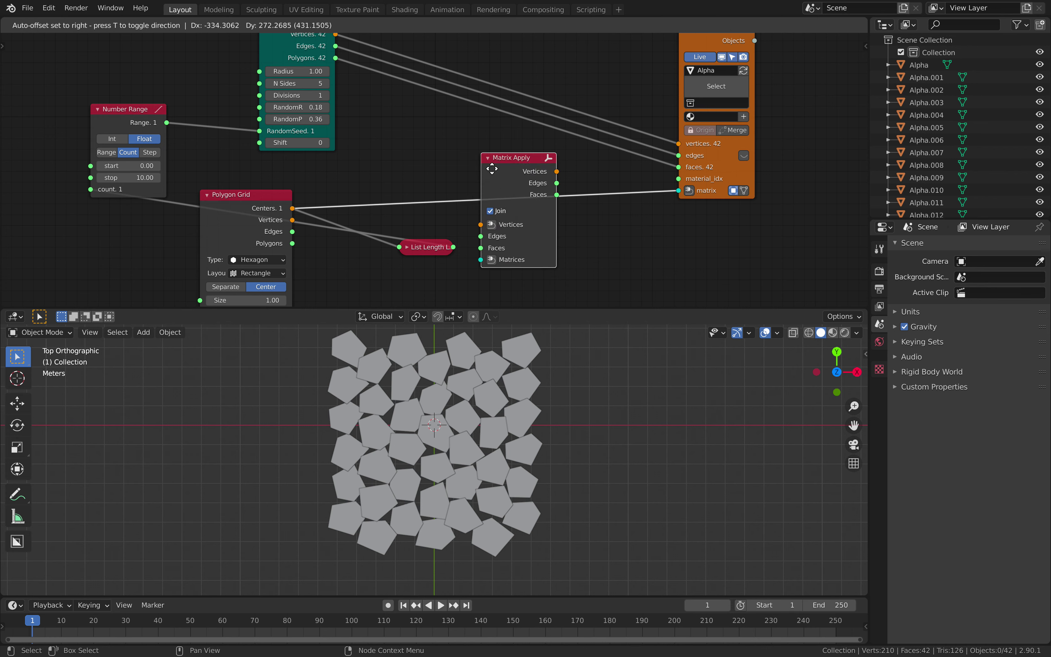
left_click(571, 243)
- Connect the NGon's vertices, edges and polygons and the Polygon Grid's centers to the Matrix Apply node's matching inputs
scroll(570, 238, "down", 3)
left_click(321, 66)
left_click(547, 215, "shift")
key("f")
left_click(467, 136)
scroll(457, 163, "up", 2)
left_click_drag(434, 245, 420, 268)
middle_click_drag(358, 230, 367, 176)
left_click_drag(301, 153, 537, 246)
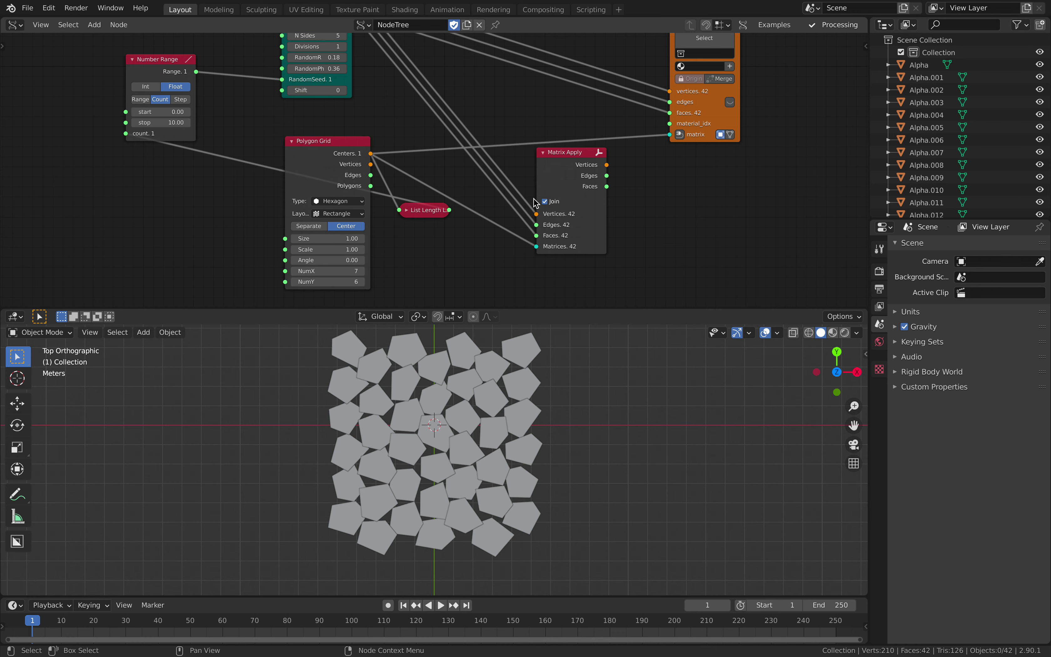
- Place Matrix Apply between the NGon and the Mesh viewer, and feed its vertices, edges and faces to the viewer in place of the old links
left_click_drag(570, 174, 555, 182)
middle_click_drag(700, 133, 651, 170)
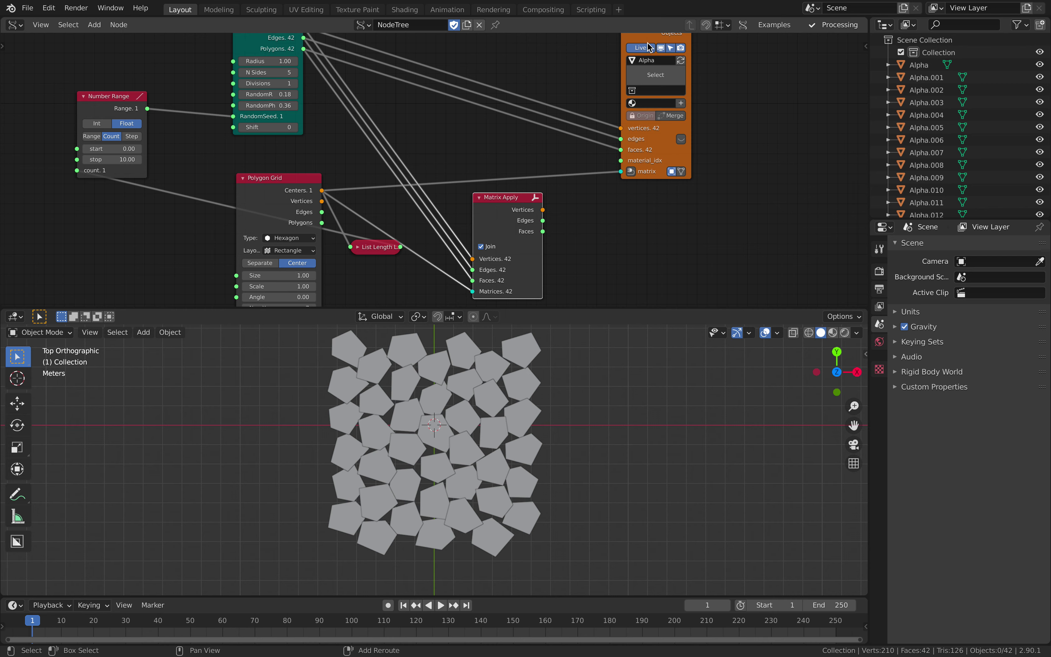
middle_click_drag(649, 47, 628, 78)
left_click_drag(602, 203, 489, 78)
left_click(637, 57)
key("shift+f")
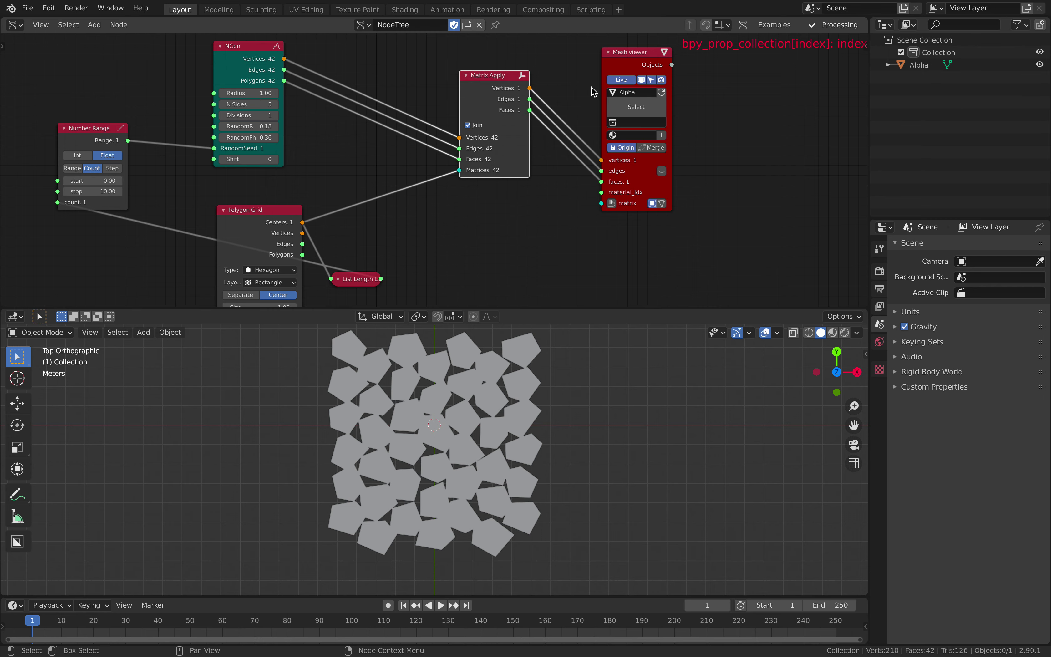
- Examine the error message beside the Mesh viewer node and review the node network's connections
middle_click_drag(529, 137, 544, 153)
middle_click_drag(743, 115, 416, 115)
scroll(590, 127, "up", 2)
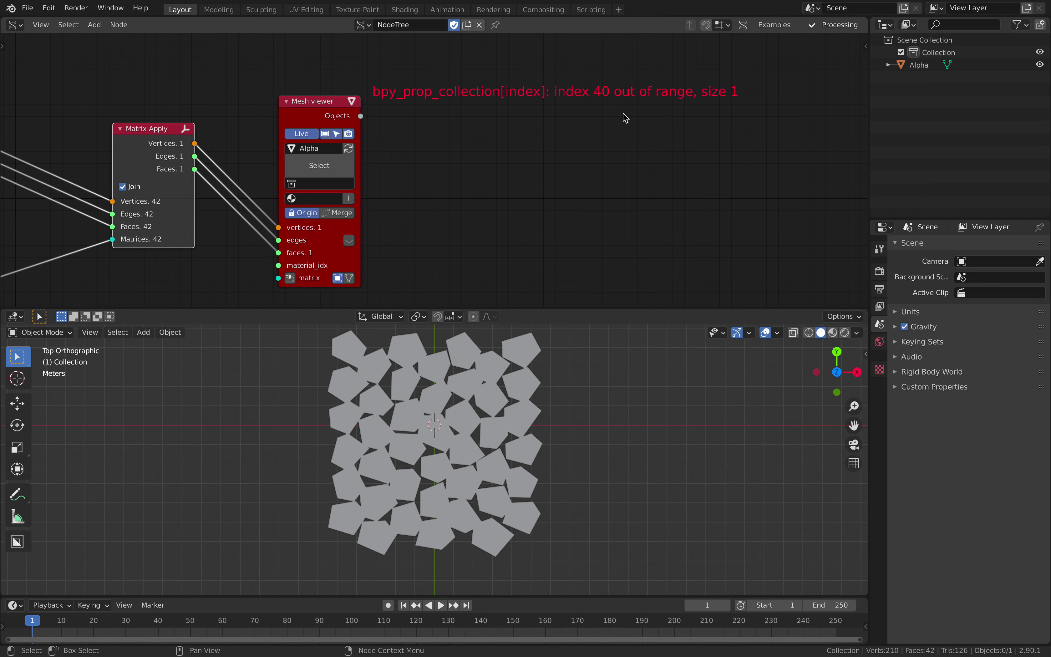
scroll(598, 134, "down", 1)
middle_click_drag(561, 150, 681, 149)
scroll(469, 181, "down", 1)
middle_click_drag(319, 165, 406, 158)
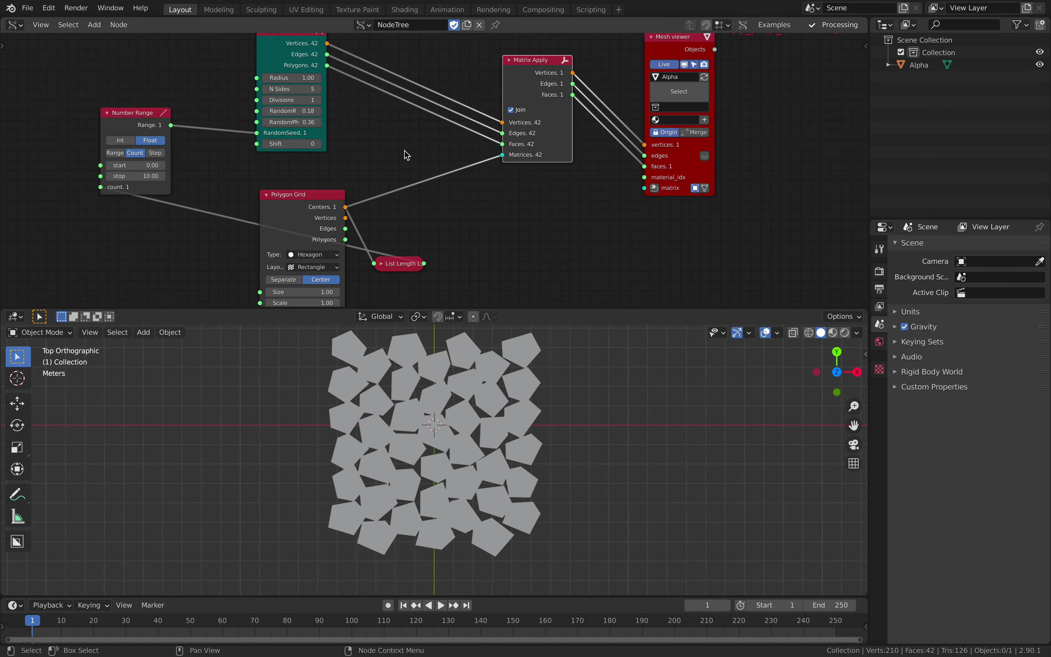
middle_click_drag(220, 184, 259, 171)
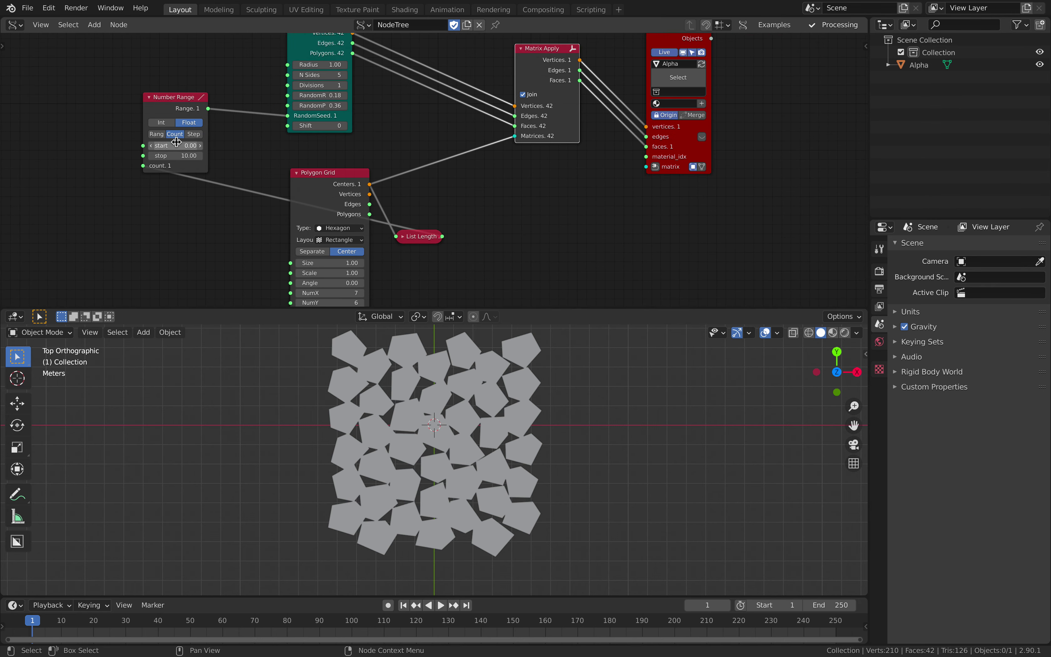
- Set the NGon's radius to 0.70 and save the file
left_click_drag(321, 65, 299, 65)
middle_click_drag(596, 403, 579, 432, "shift")
key("ctrl+s")
scroll(620, 119, "up", 1, "shift")
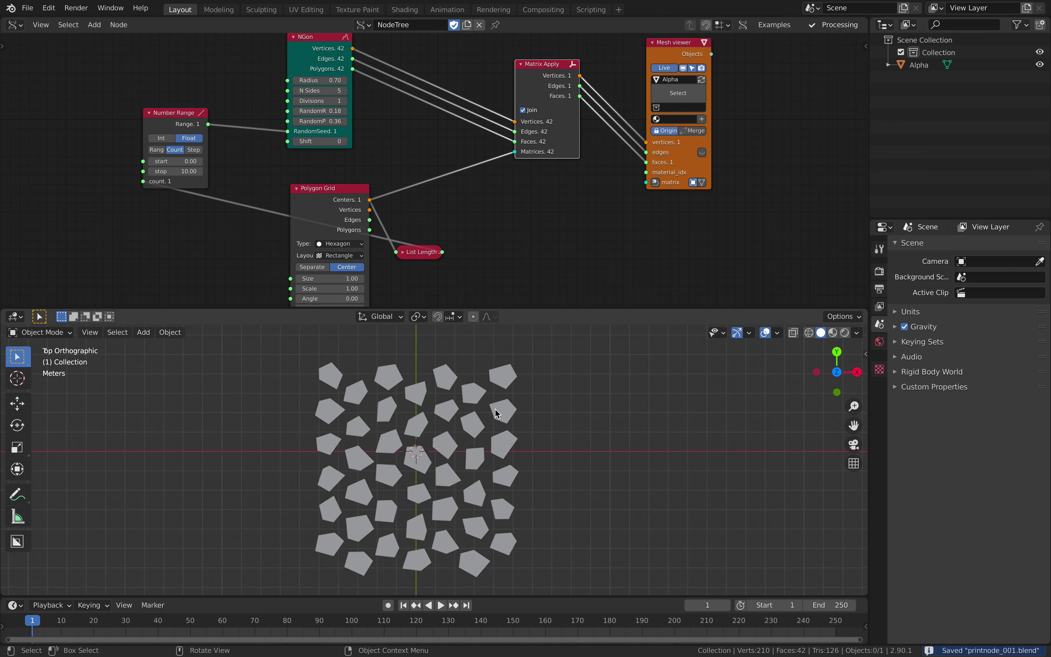
- Select the generated polygon mesh in the 3D view and add a level 2 Subdivision Surface modifier to it
left_click(474, 413)
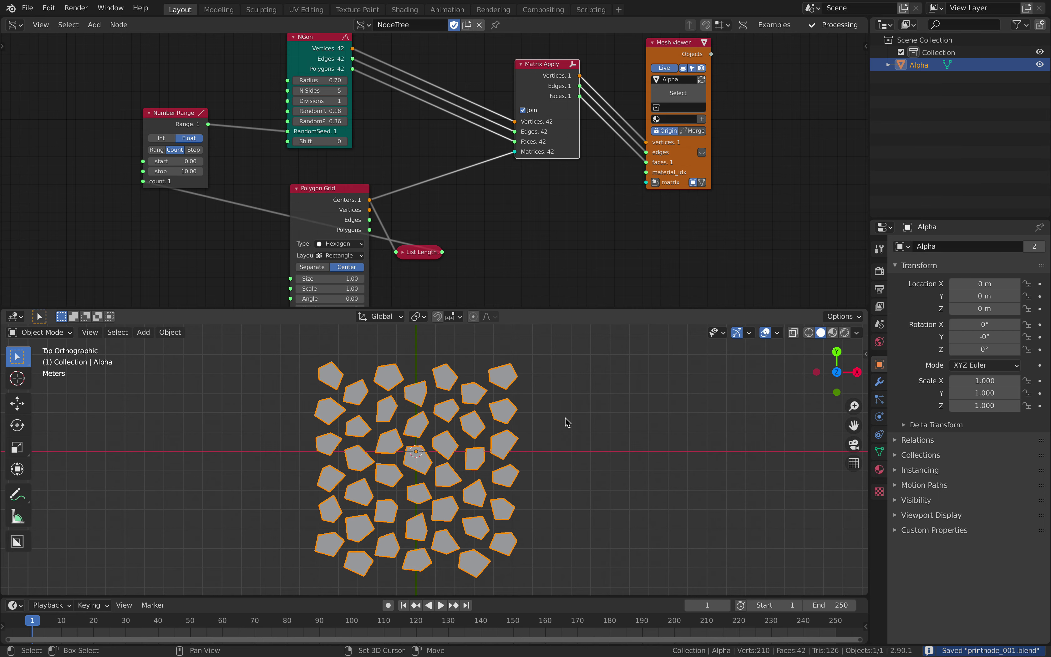
middle_click_drag(565, 424, 546, 427, "shift")
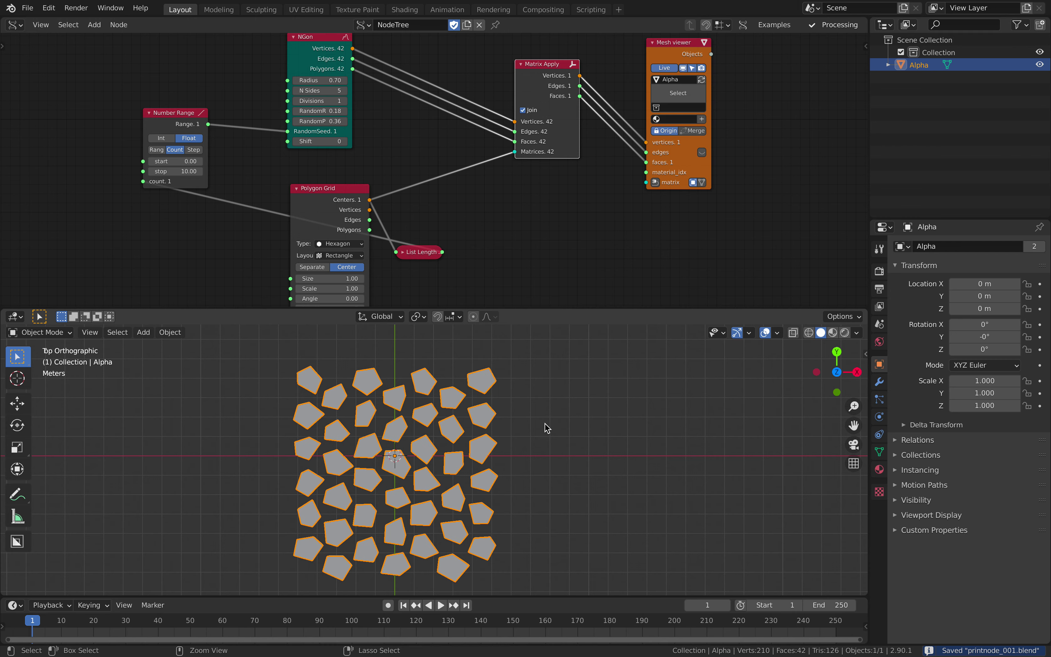
key("ctrl+2")
- Set the NGon's radius to 0.74 and its number of sides to 13, and save the file
mouse_move(319, 80)
left_mouse_down()
mouse_move(343, 81)
mouse_move(331, 81)
left_mouse_up()
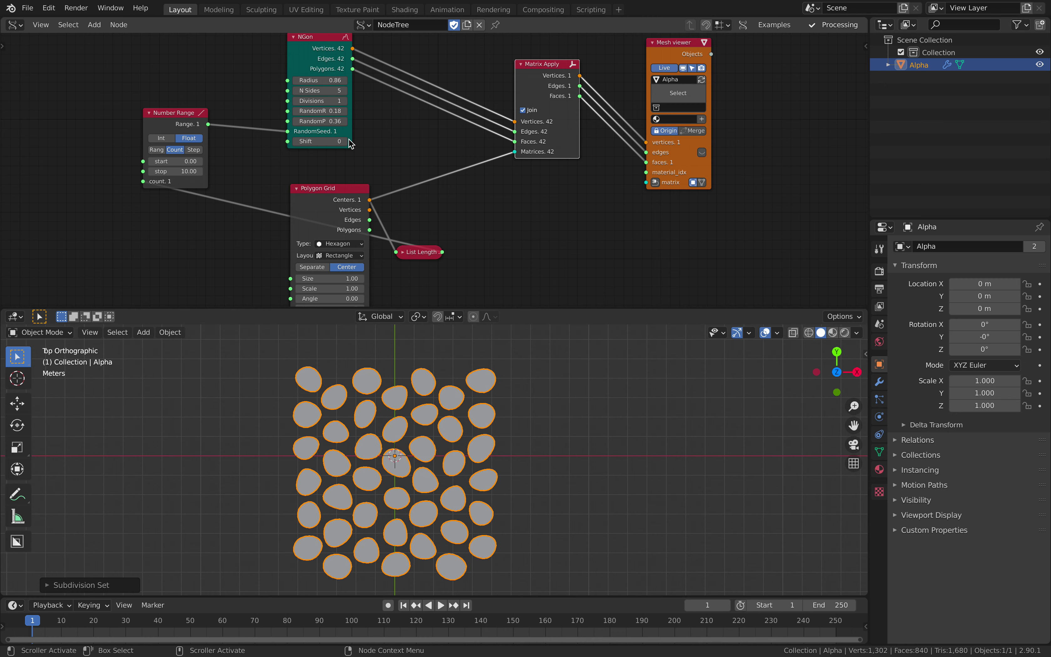
scroll(334, 133, "up", 1)
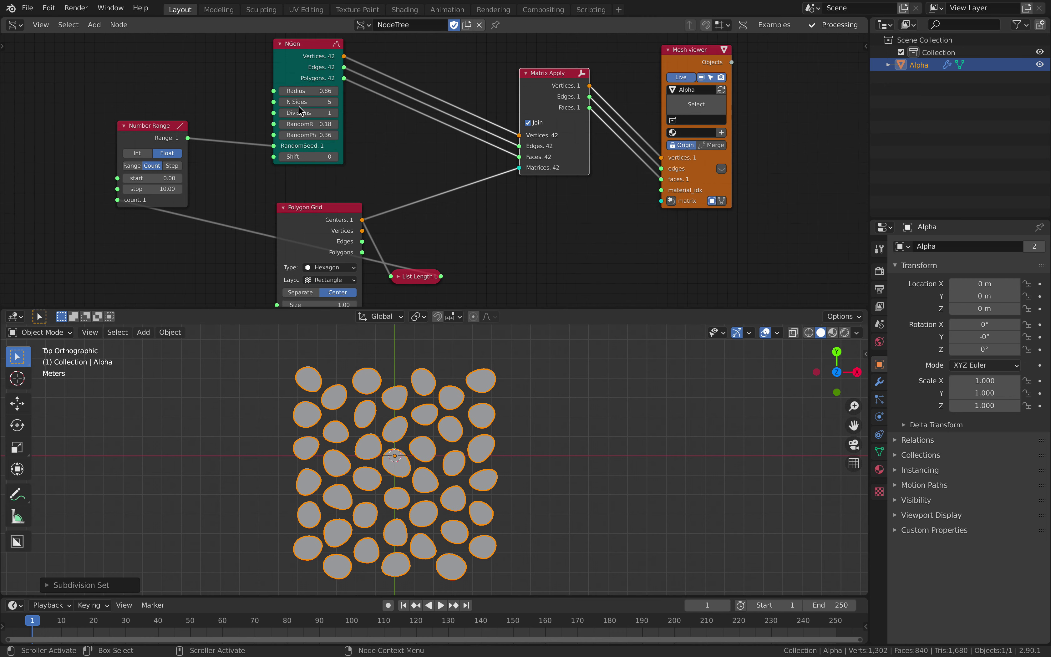
mouse_move(309, 102)
left_mouse_down()
mouse_move(334, 102)
mouse_move(299, 90)
left_mouse_up()
key("ctrl+s")
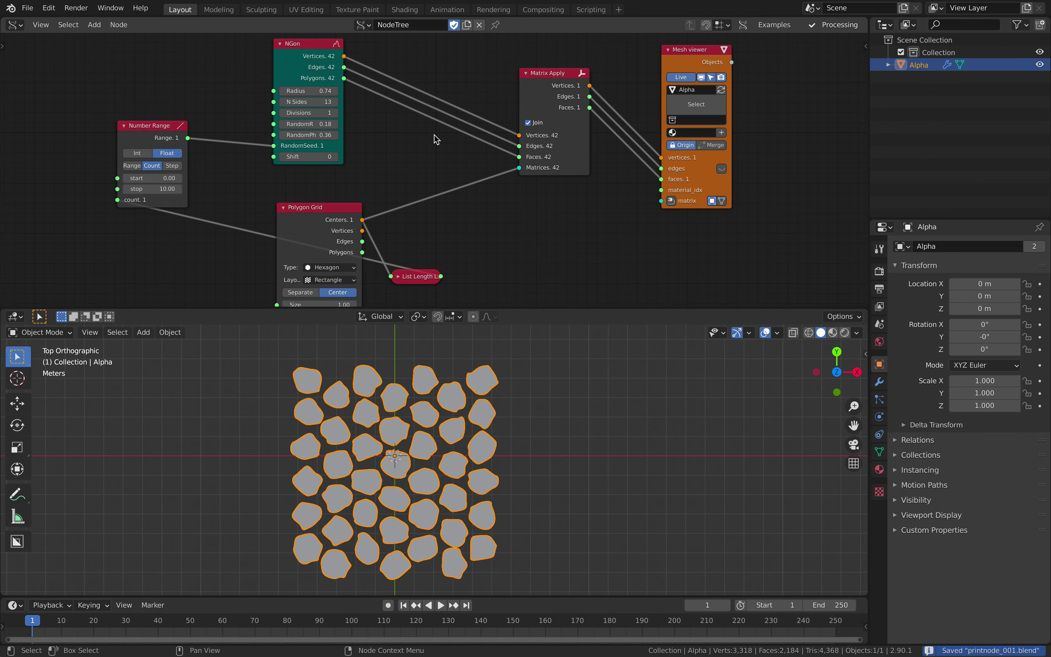
- Move the Mesh viewer node farther from Matrix Apply and add a Vertex color mk3 node beyond it
middle_click_drag(433, 136, 378, 140)
left_click_drag(642, 68, 726, 49)
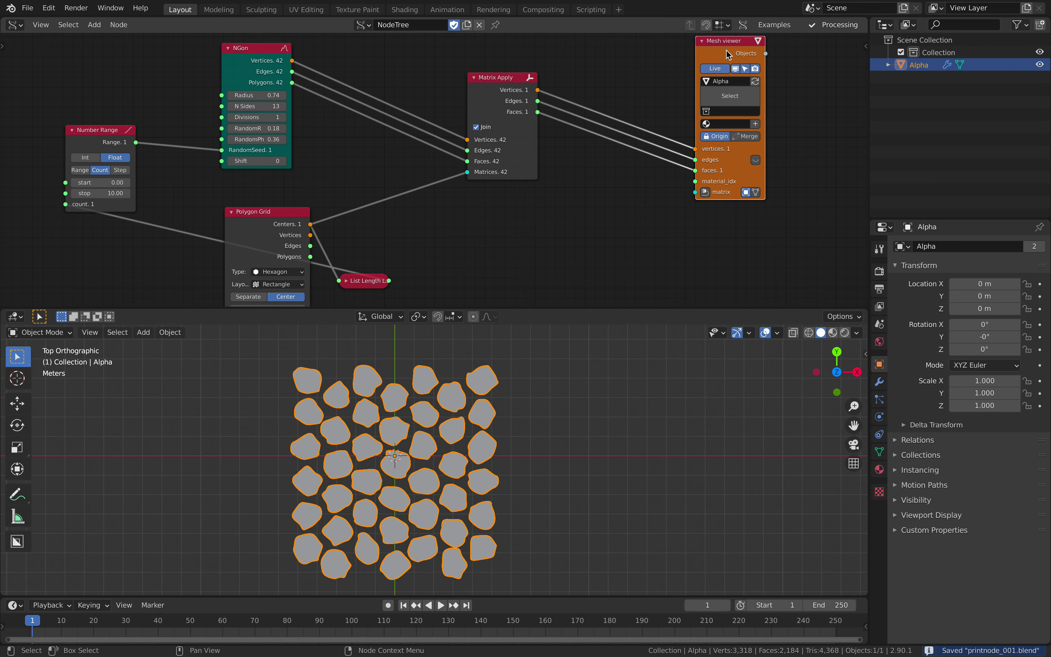
middle_click_drag(651, 162, 572, 185)
left_click(538, 253)
key("alt+space")
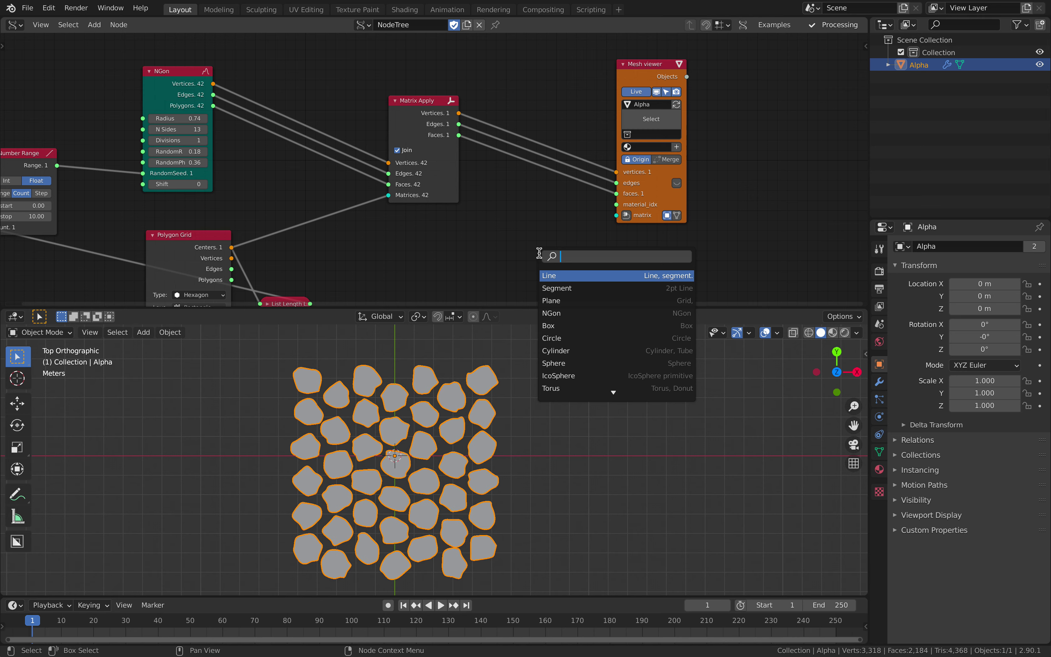
type("vertex")
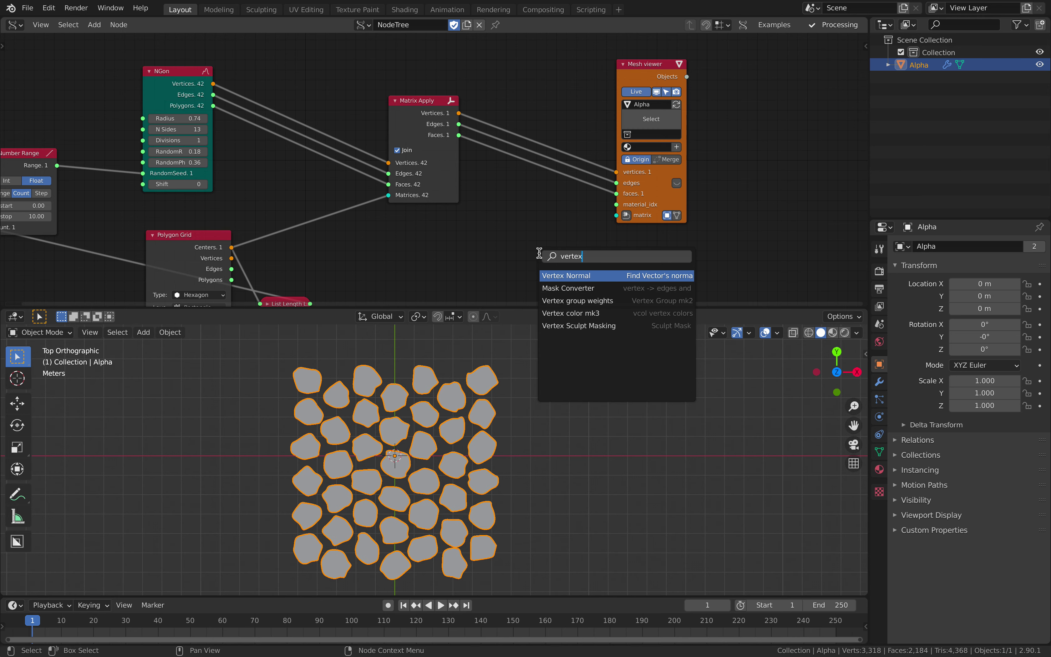
key("Down")
key("Down")
key("Return")
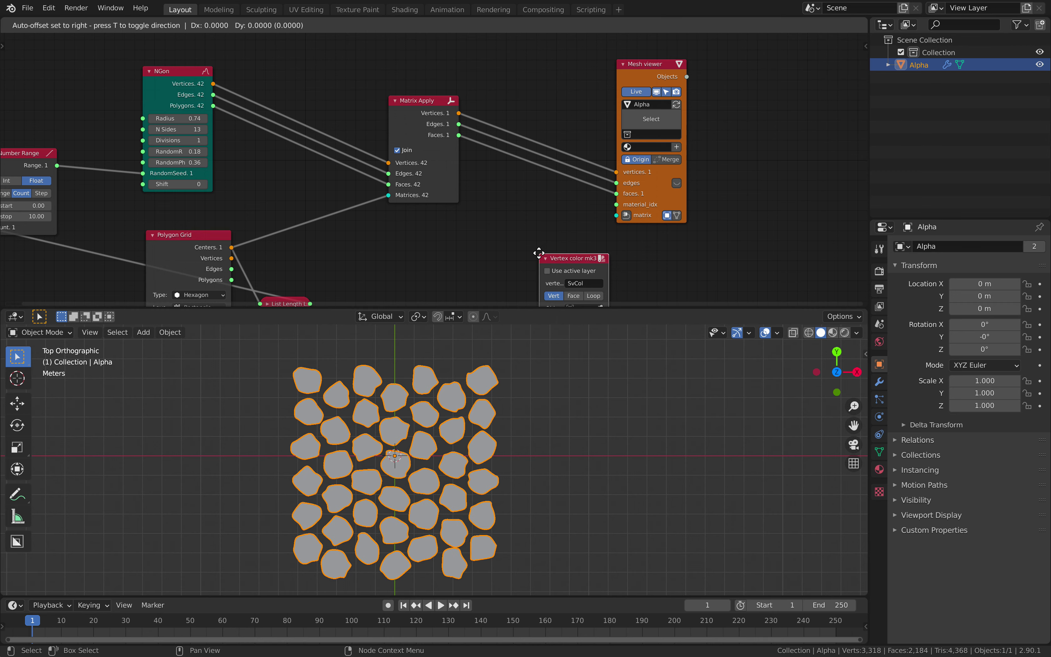
left_click(729, 80)
- Arrange the Mesh viewer and Vertex color mk3 nodes closer together and create a new sv_material in the Mesh viewer
left_click_drag(662, 69, 602, 66)
key("KP_Decimal")
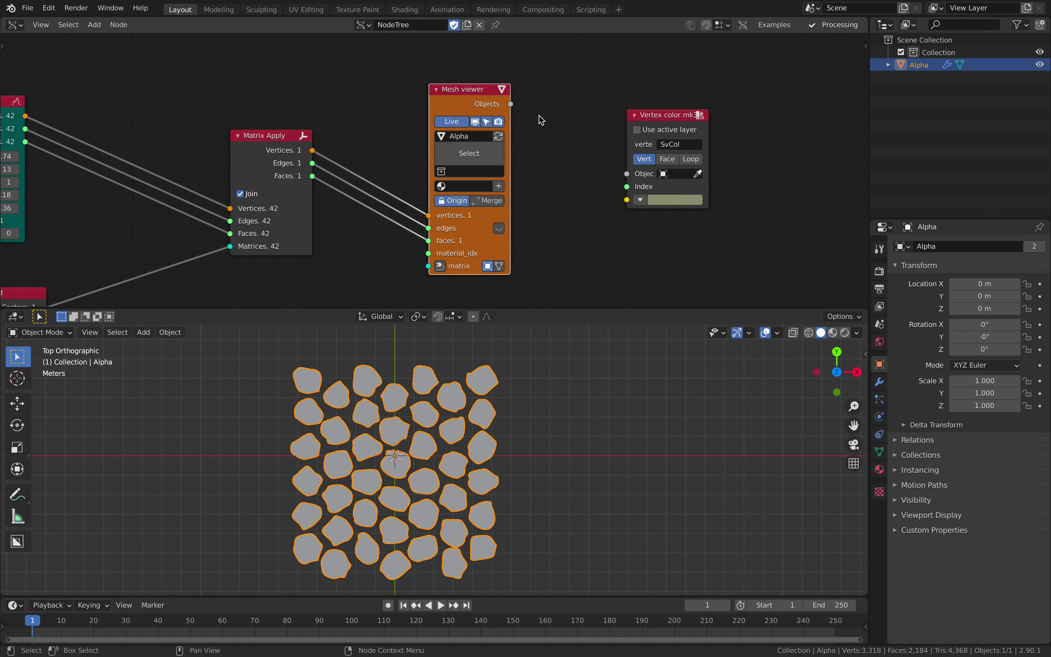
left_click(660, 112)
left_click_drag(664, 120, 630, 127)
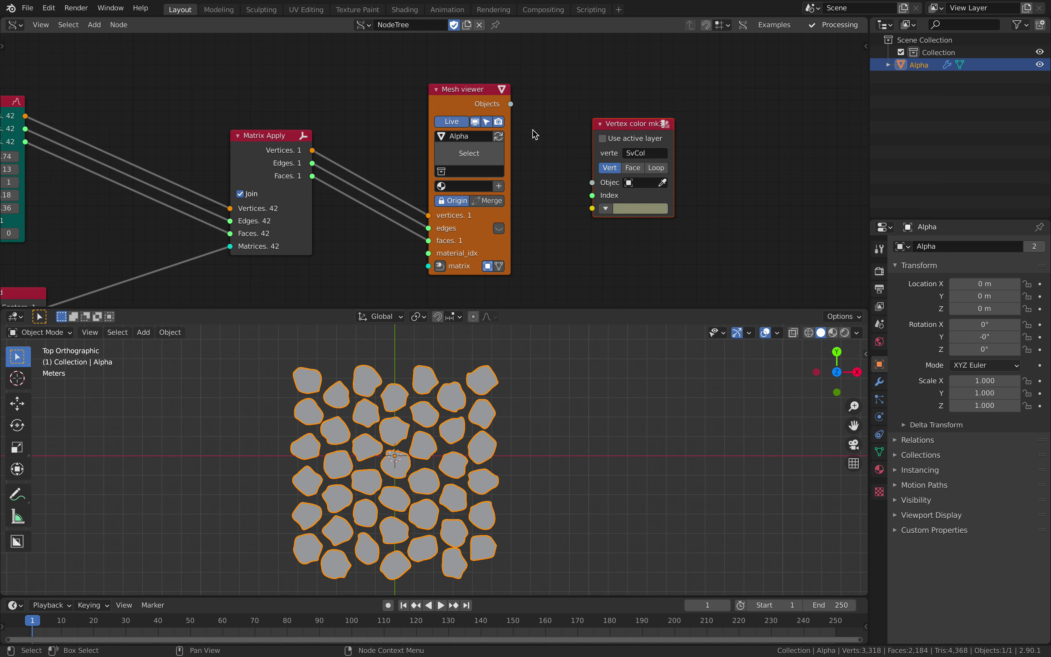
scroll(535, 134, "down", 1, "shift")
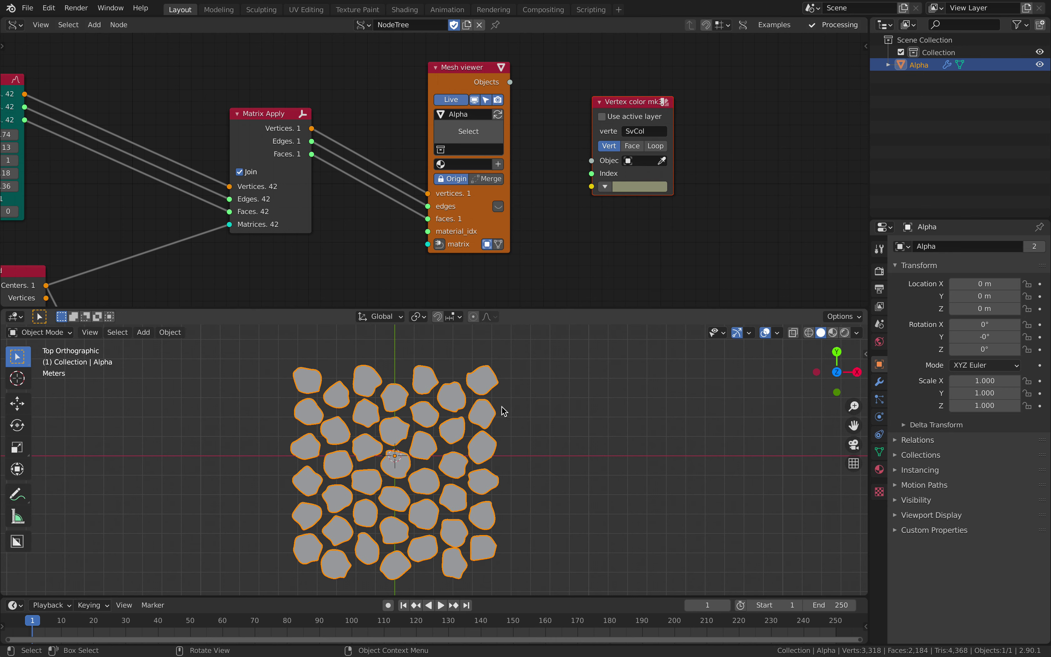
middle_click_drag(558, 254, 533, 246)
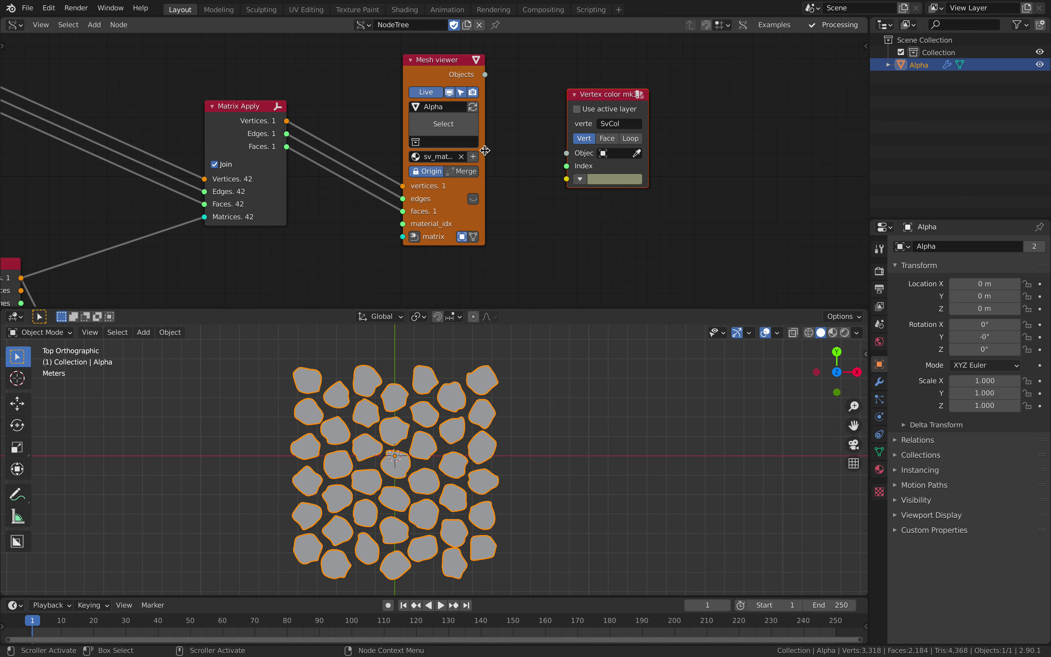
left_click_drag(485, 151, 501, 152)
- Link the Mesh viewer's Objects output to Vertex color mk3's Object input and set that node to Face mode
middle_click_drag(536, 167, 490, 175)
left_click_drag(455, 81, 520, 161)
left_click_drag(576, 121, 699, 151)
middle_click_drag(673, 199, 469, 199)
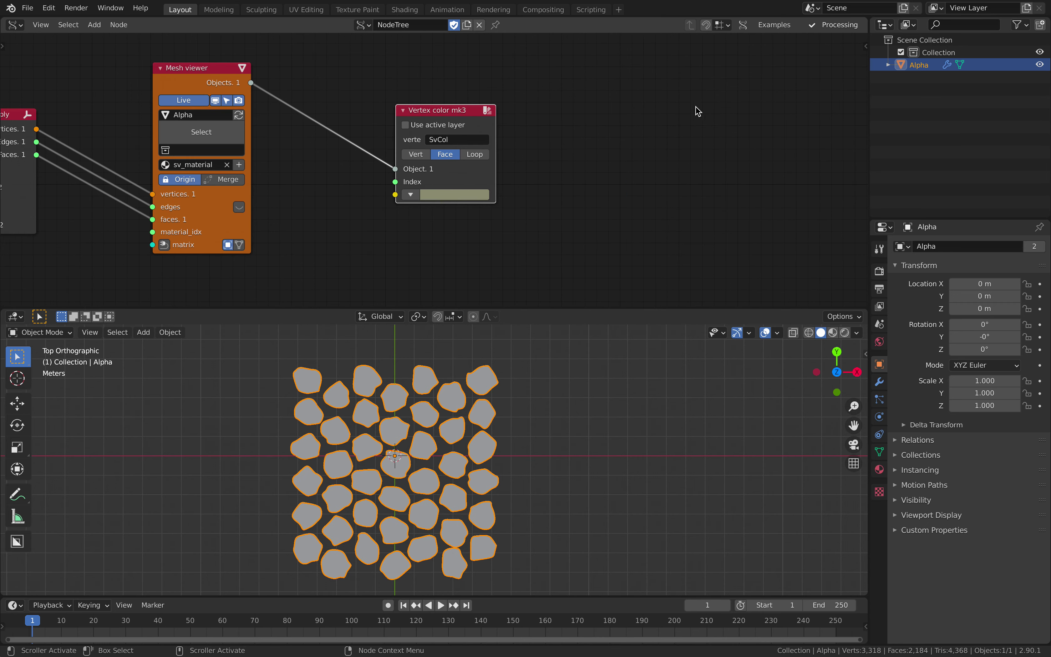
- Split the node editor area and turn the new area into a Shader Editor framing the material's nodes
left_click_drag(865, 17, 499, 48)
key("Home")
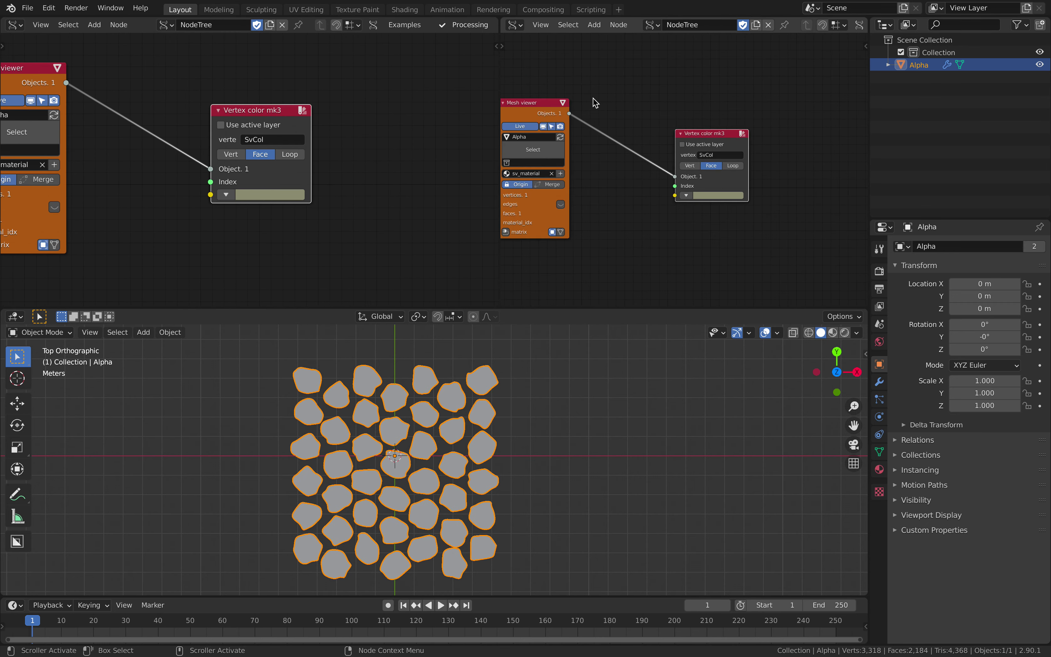
left_click(515, 24)
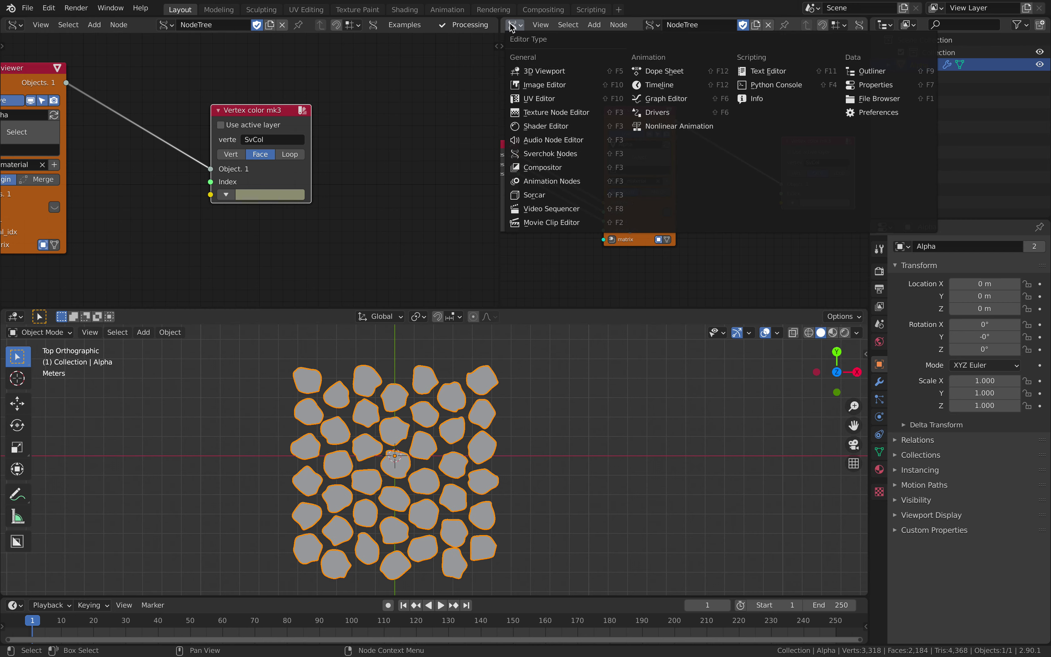
left_click(543, 128)
middle_click_drag(608, 141, 855, 152)
scroll(681, 143, "up", 1)
middle_click_drag(682, 143, 773, 127)
scroll(754, 137, "down", 1)
middle_click_drag(635, 137, 682, 120)
- Add a Vertex Color shader node using the SvCol layer and link its Color to the Principled BSDF's Base Color
key("shift+a")
left_click(604, 106)
type("vertex")
key("Return")
left_click(582, 110)
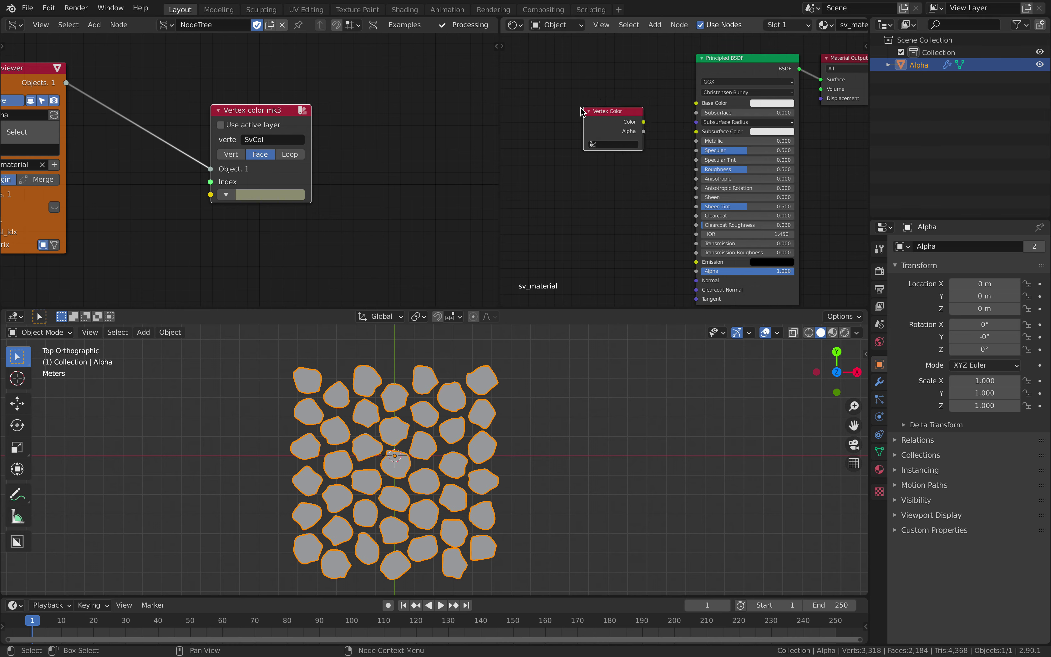
left_click(611, 145)
left_click(617, 160)
left_click_drag(644, 122, 696, 103)
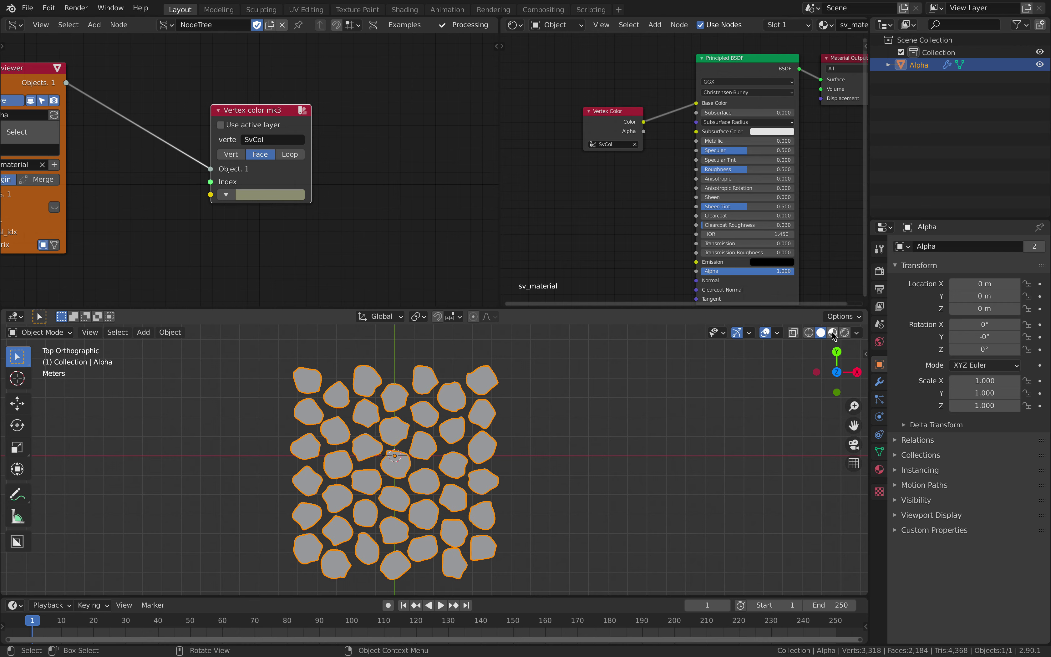
- Set the 3D view's solid shading color to Vertex, deselect the mesh, and save the file
left_click(856, 333)
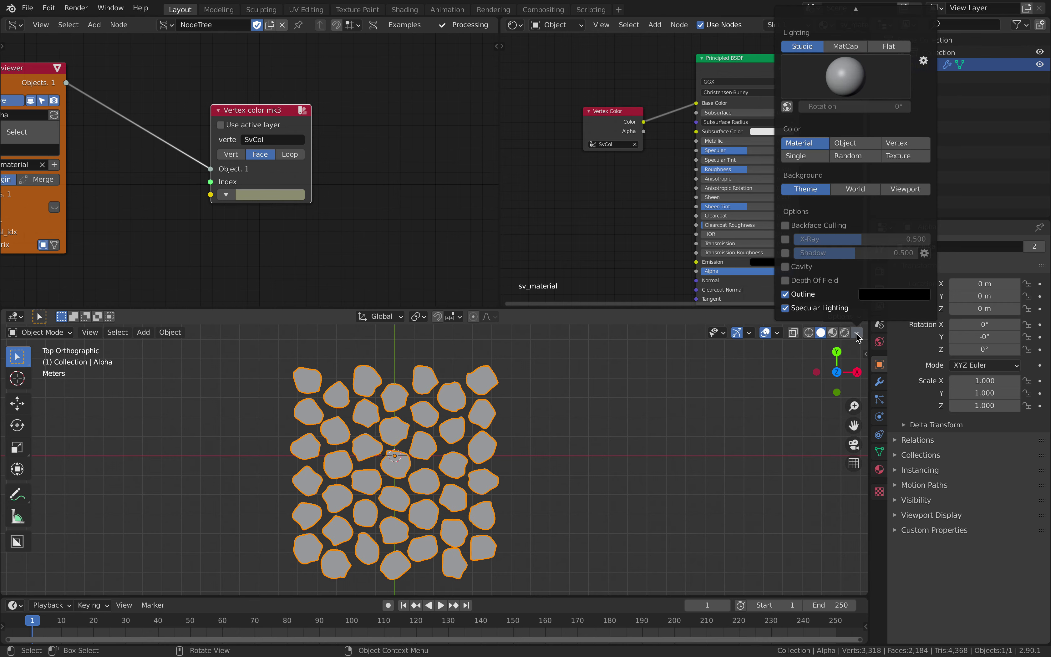
left_click(897, 160)
left_click(640, 409)
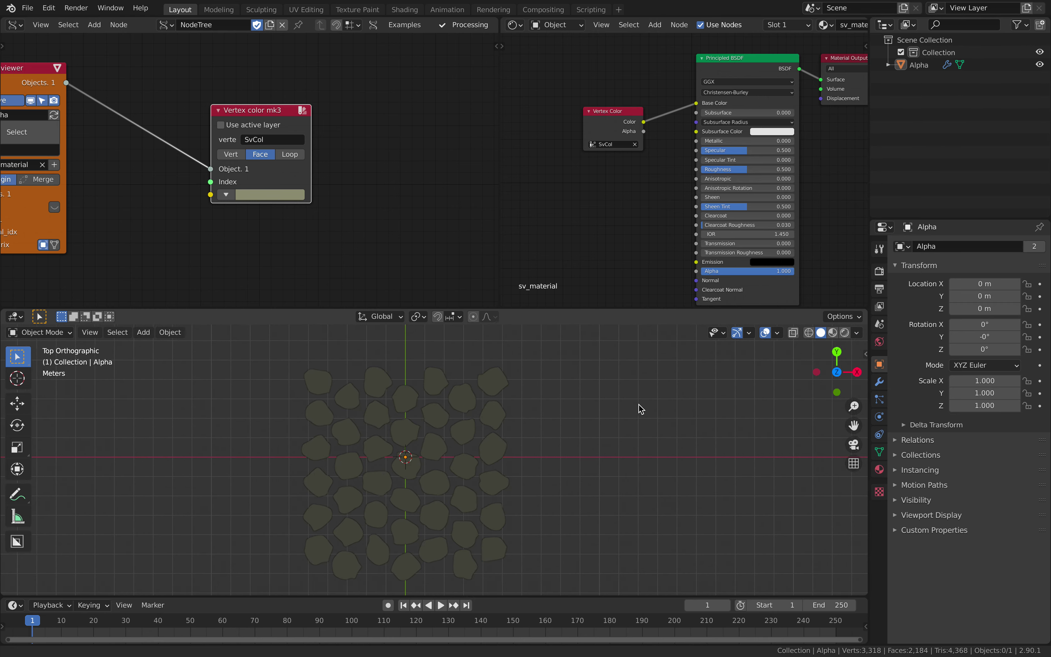
middle_click_drag(638, 404, 682, 405, "shift")
middle_click_drag(341, 135, 377, 126)
key("ctrl+s")
- Change the Vertex color mk3 node's color to a bright violet
left_click(294, 185)
left_click_drag(320, 87, 345, 50)
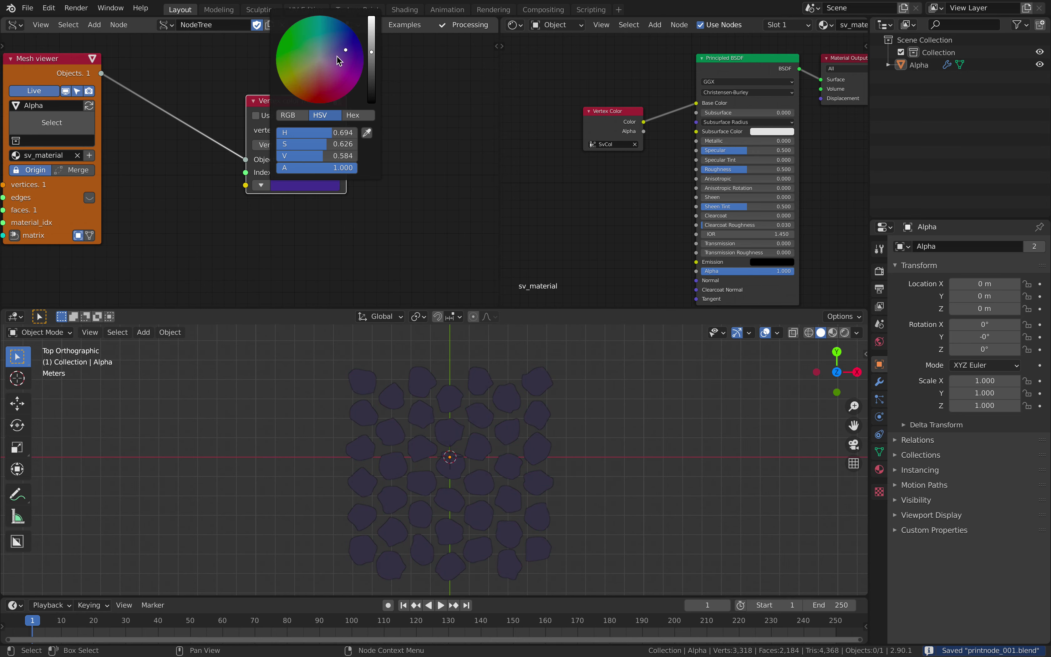
left_click(373, 32)
- Add a Random Num Gen node below the Mesh viewer node
middle_click_drag(356, 198, 479, 146)
key("shift+a")
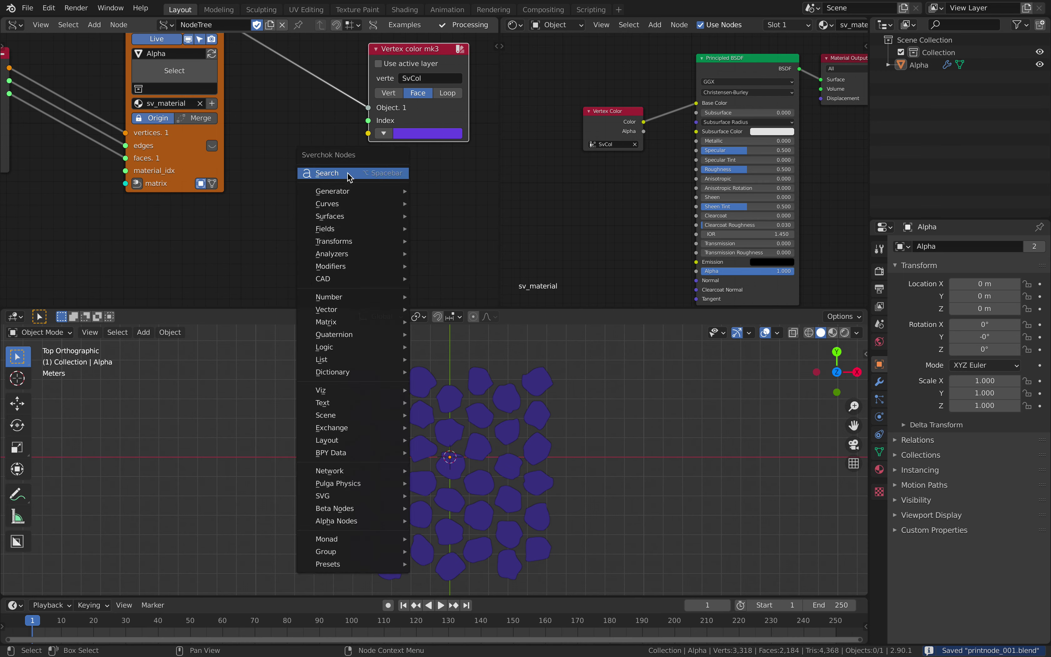
left_click(348, 173)
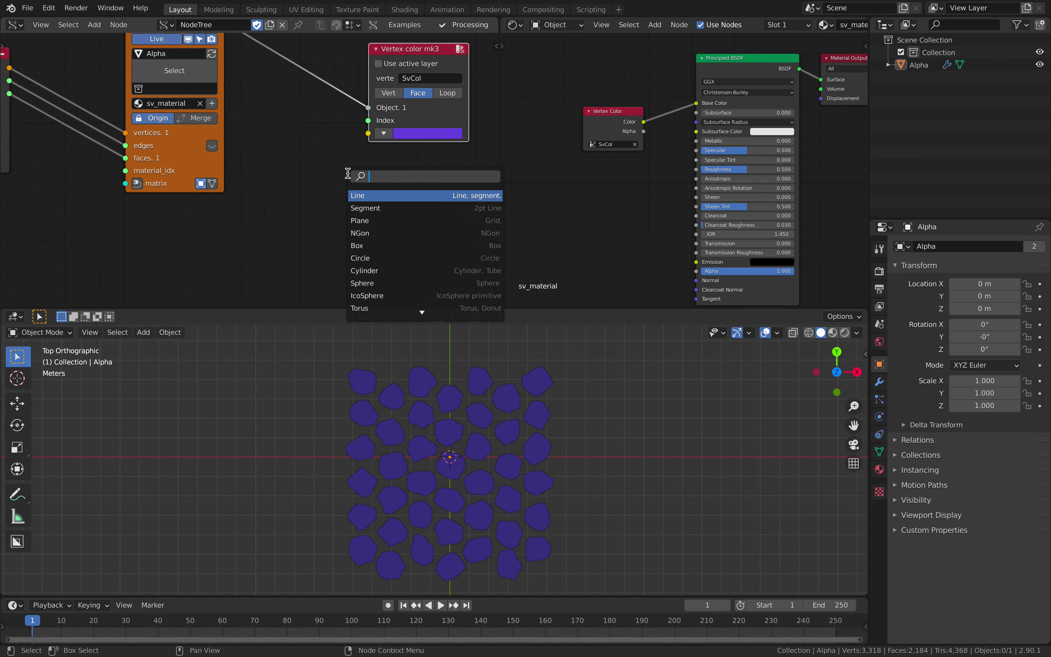
type("random num")
key("Return")
left_click(228, 201)
- Add a Color in node between Random Num Gen and Vertex color mk3
middle_click_drag(328, 209, 335, 173)
key("shift+a")
left_click(335, 173)
type("c")
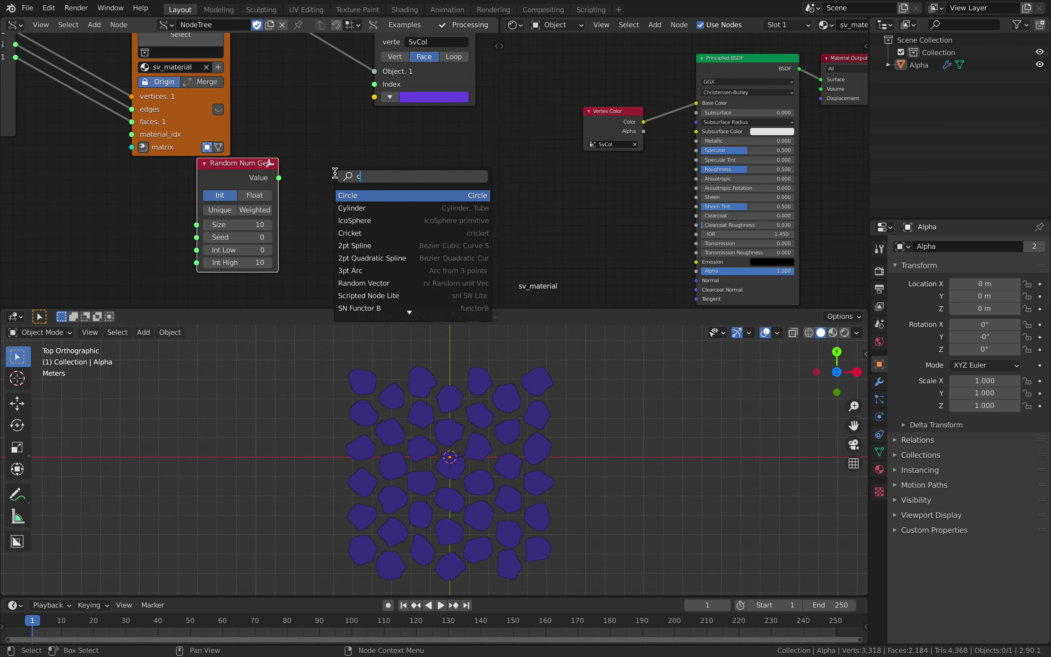
type("olor in")
key("Return")
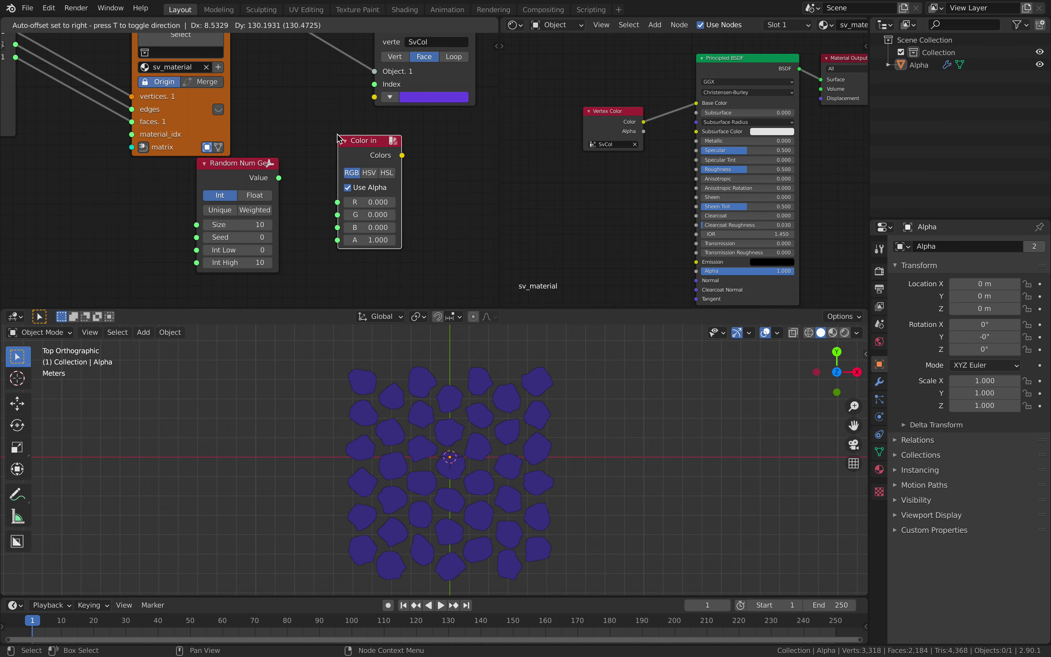
- Switch Color in to HSV with S 1.000 and V 0.780, linking Random Num Gen's Value to H and Colors to Vertex color mk3's Color
left_click(378, 176)
left_click_drag(280, 177, 193, 192)
left_click_drag(365, 146, 375, 97)
left_click_drag(333, 130, 316, 117)
left_click_drag(321, 191, 346, 204)
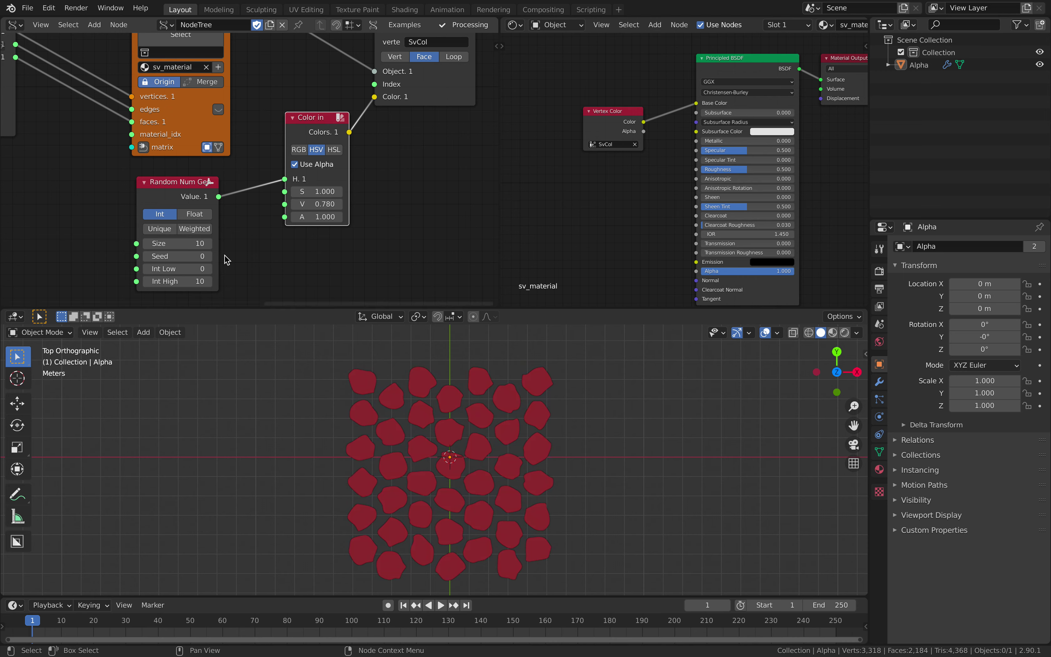
- Set Random Num Gen's Size to 28, move the node farther from Color in, and save the file
left_click_drag(184, 190, 161, 189)
scroll(262, 170, "down", 2)
middle_click_drag(263, 169, 264, 194)
key("ctrl+s")
scroll(268, 190, "up", 1)
left_click_drag(181, 211, 171, 209)
middle_click_drag(253, 188, 263, 183)
mouse_move(204, 200)
middle_mouse_down()
mouse_move(256, 195)
mouse_move(206, 198)
middle_mouse_up()
left_click_drag(206, 198, 175, 205)
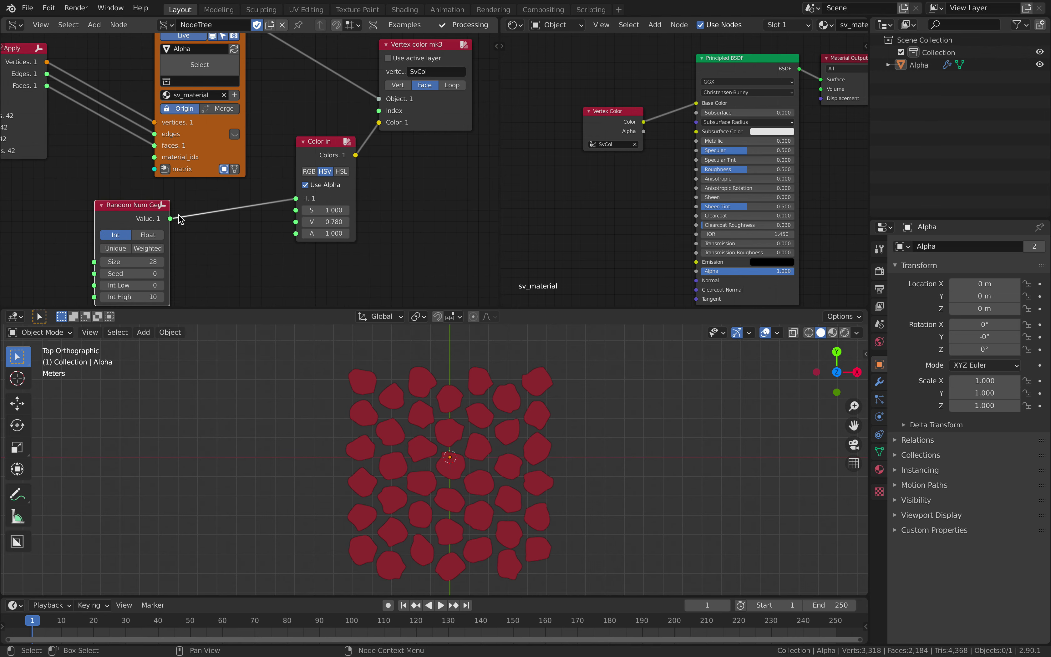
- Add a List Split node beside the Random Num Gen node
key("alt+space")
type("split")
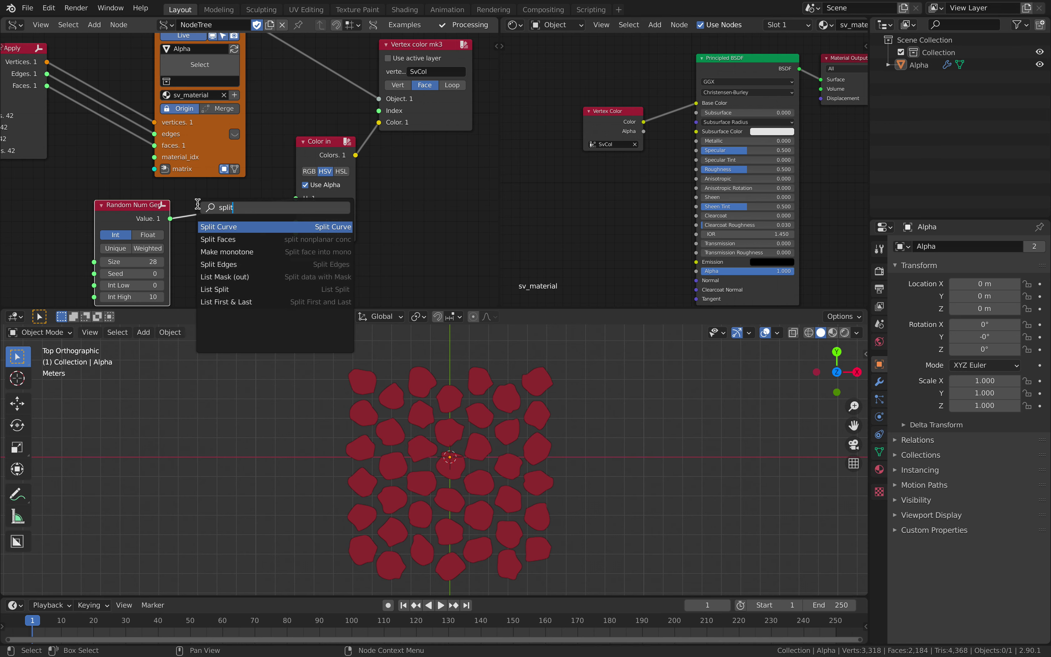
key("Down")
key("Down")
key("Down")
key("Down")
key("Down")
key("Return")
left_click(199, 208)
key("space")
key("space")
- Set Random Num Gen's Seed to 52 and rewire List Split between Color in's Colors output and Vertex color mk3's Color input
left_click_drag(131, 274, 174, 273)
middle_click_drag(253, 180, 213, 191)
left_click_drag(130, 230, 293, 209)
left_click_drag(223, 236, 227, 267)
left_click_drag(314, 156, 265, 143)
left_click_drag(215, 249, 341, 150)
left_click_drag(275, 140, 259, 161)
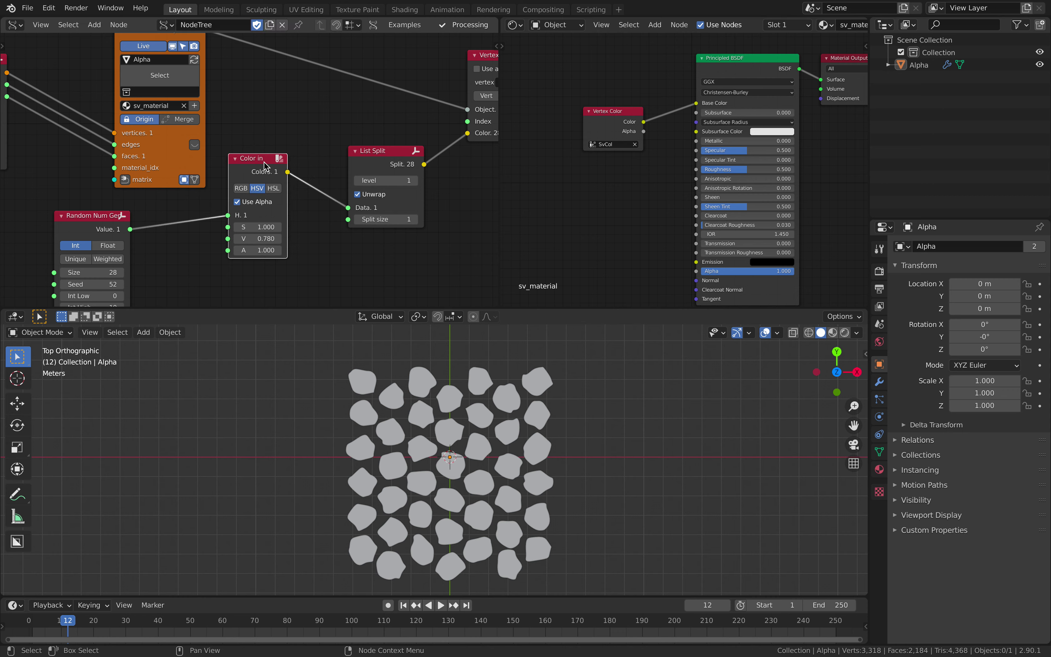
- Set List Split's level to 2, move the node closer to Color in, and save the file
middle_click_drag(369, 195, 333, 191)
left_click_drag(237, 222, 225, 222)
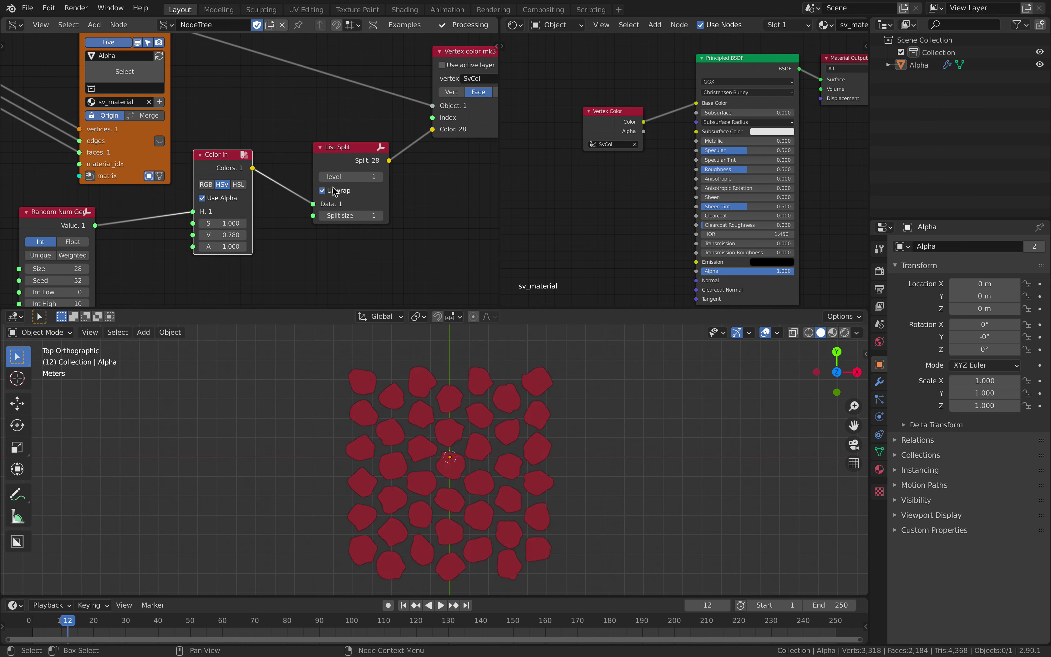
left_click(381, 176)
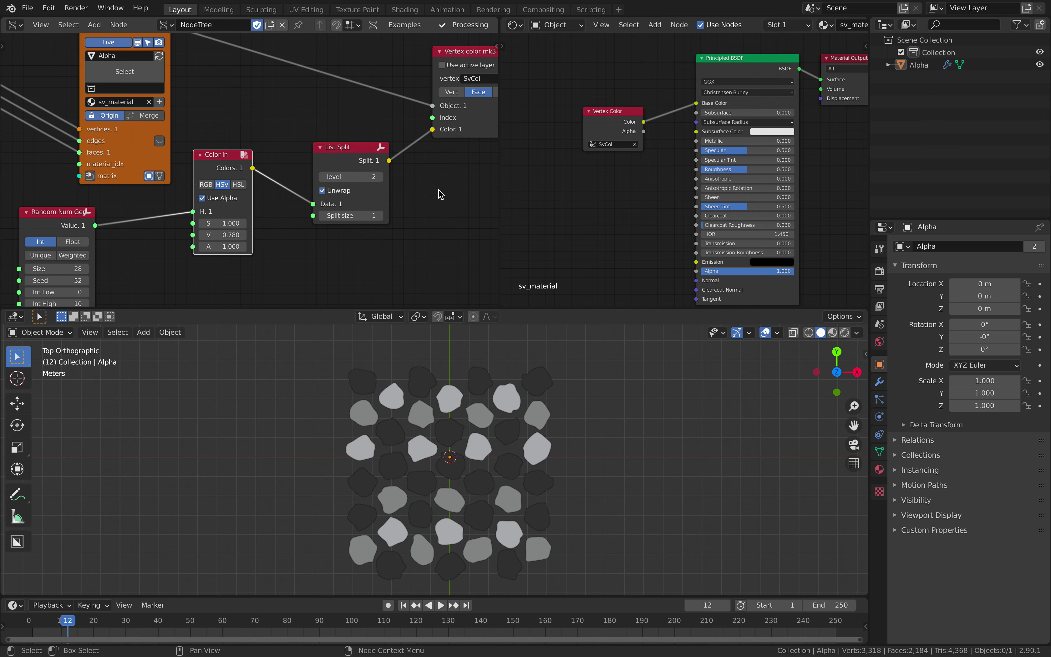
left_click_drag(345, 150, 324, 135)
mouse_move(394, 183)
middle_mouse_down()
mouse_move(351, 176)
mouse_move(386, 173)
middle_mouse_up()
key("ctrl+s")
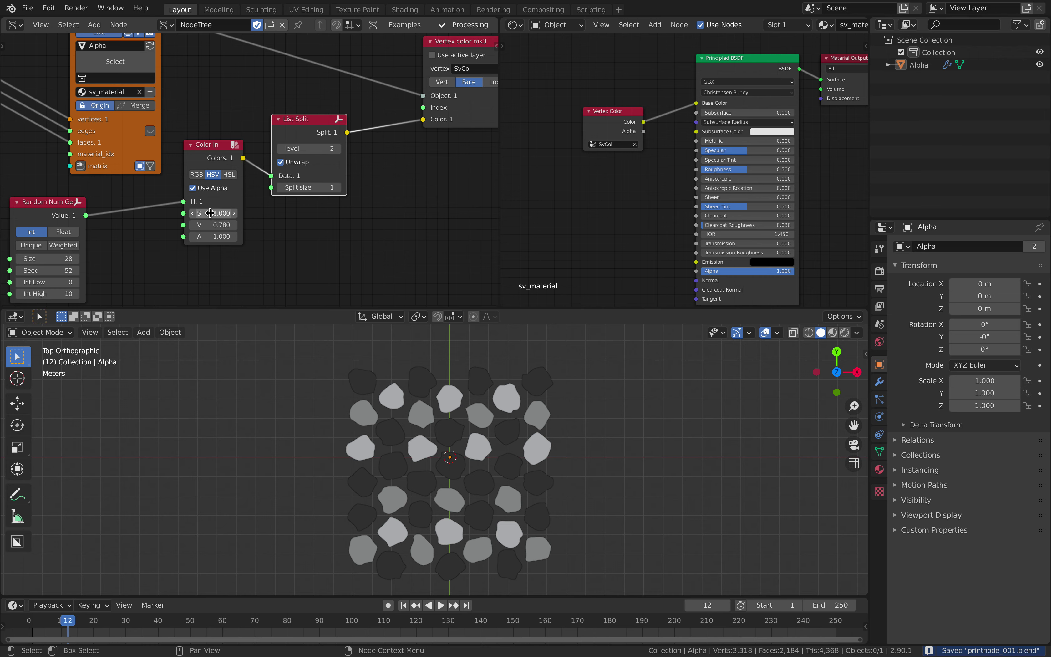
- Set Color in's V to 0.900 and Random Num Gen's Size to 32 and Seed to 74
left_click_drag(211, 225, 224, 224)
middle_click_drag(204, 234, 234, 219)
left_click_drag(73, 243, 87, 243)
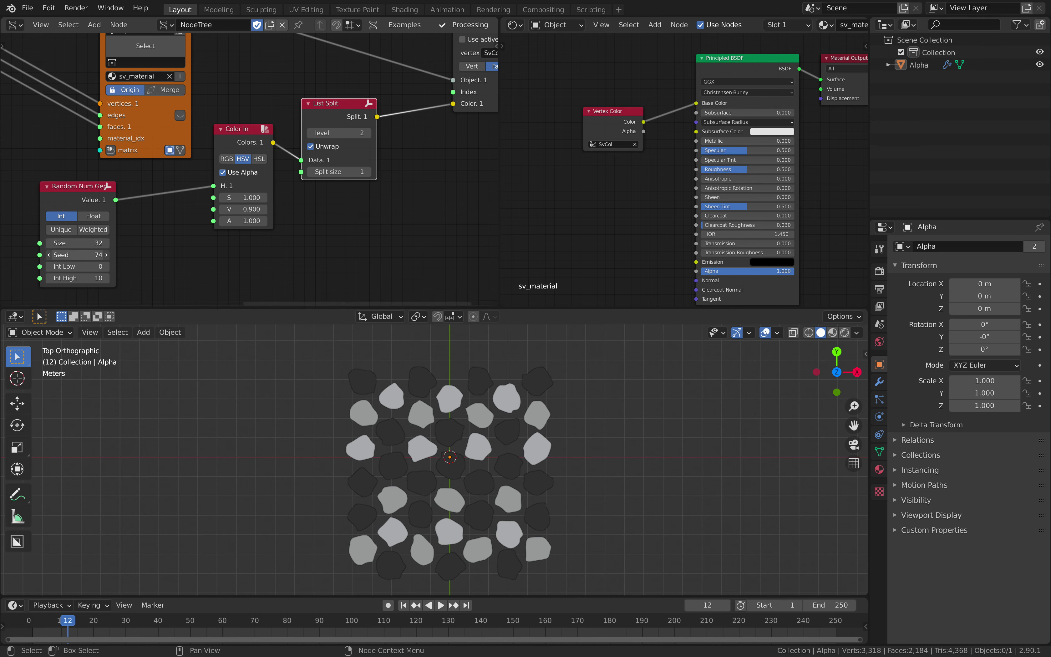
- Switch Random Num Gen to Float with Seed 160 and Float Low 0.00, and set Color in's S to 0.940
left_click(94, 216)
middle_click_drag(155, 239, 164, 234)
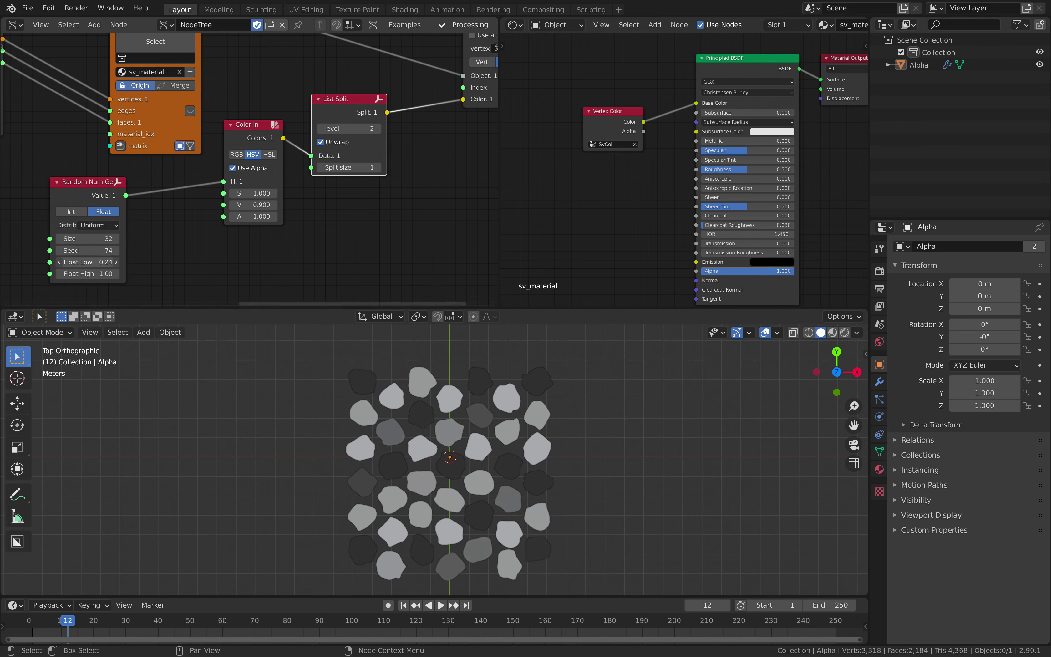
left_click_drag(100, 251, 138, 251)
middle_click_drag(359, 185, 310, 208)
- Try List Split's level at 1, set it back to 2, and save the file
left_click(272, 150)
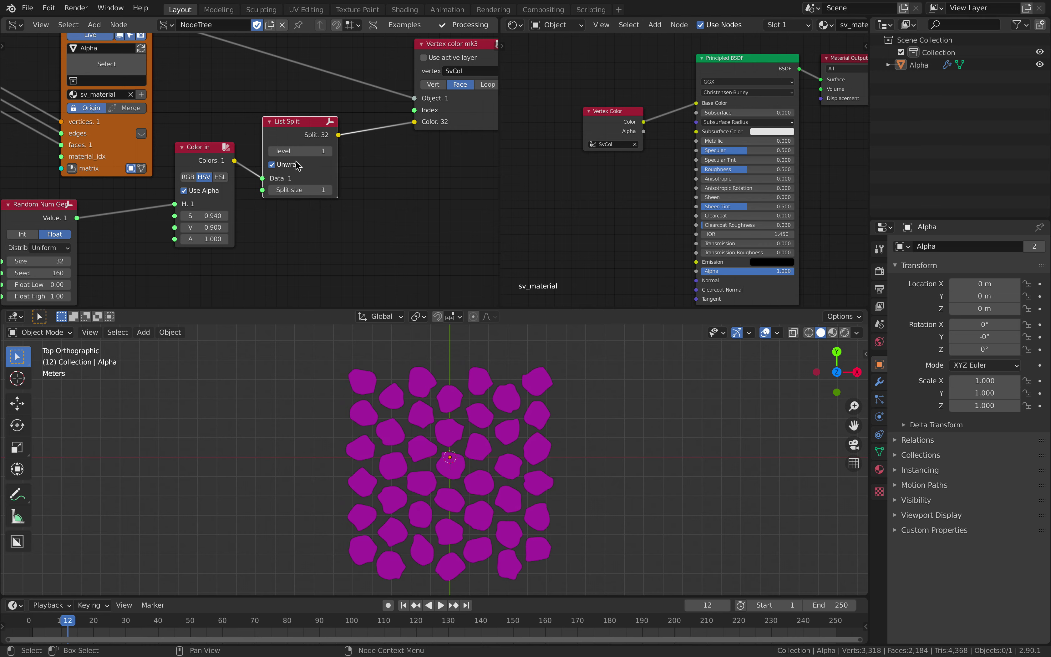
left_click(329, 151)
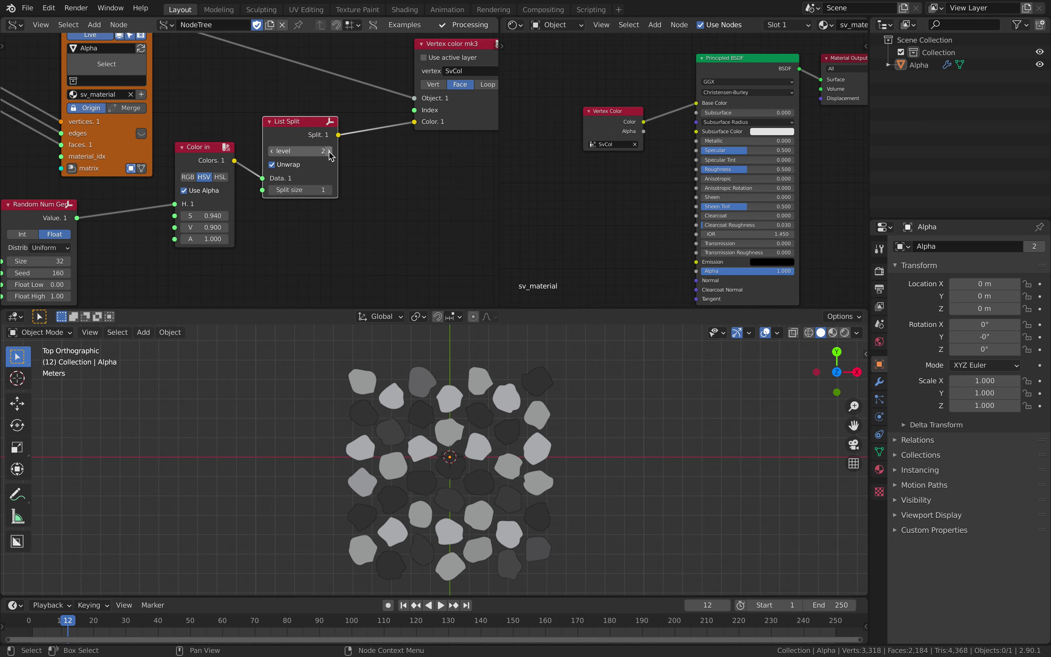
scroll(317, 126, "down", 1)
scroll(321, 124, "left", 3, "ctrl")
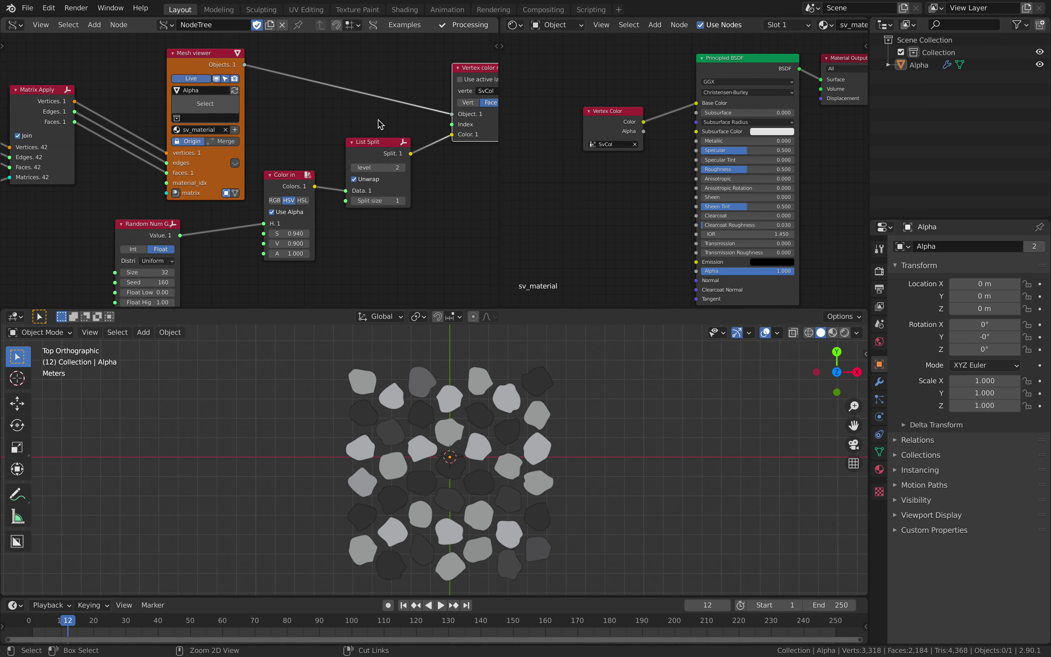
key("ctrl+s")
- Switch the Color in node's color mode to HSL
scroll(378, 125, "down", 1)
scroll(682, 138, "up", 2)
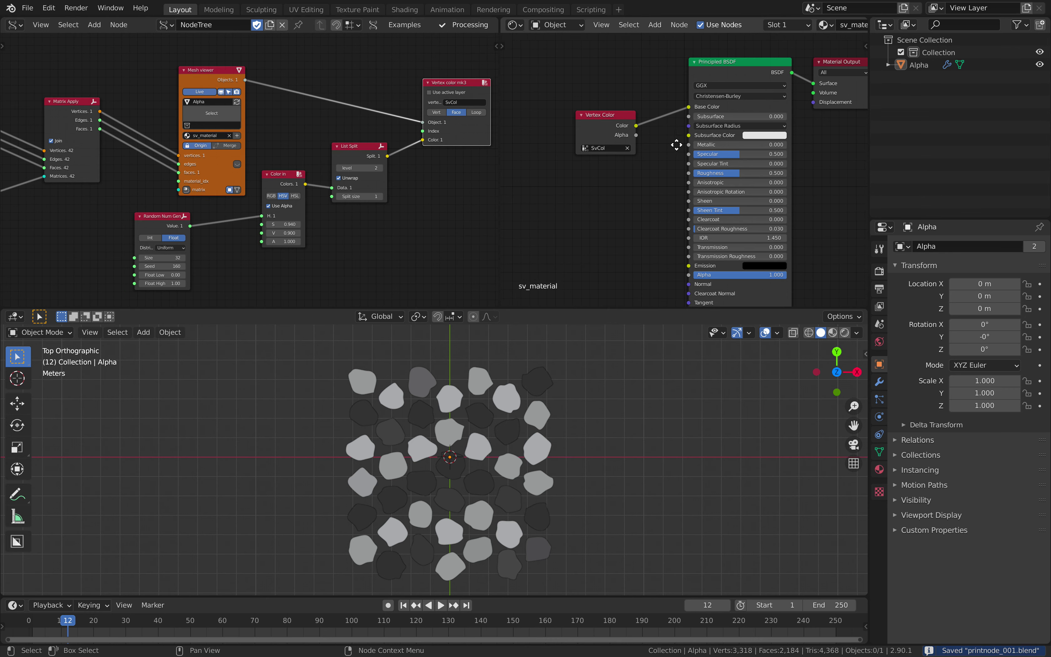
scroll(383, 199, "up", 1)
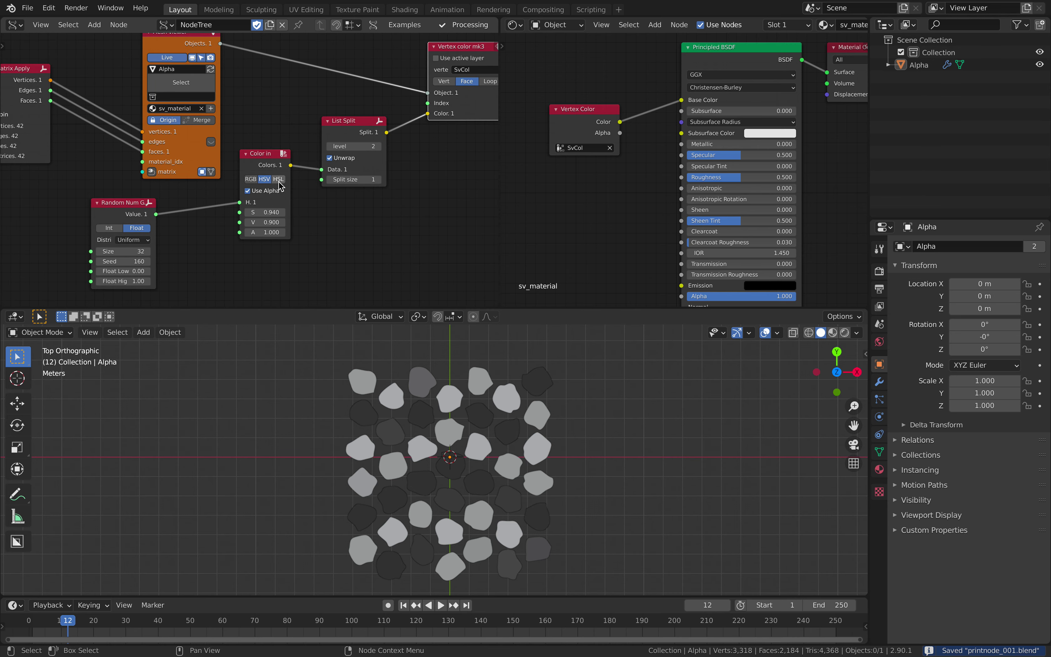
left_click(278, 180)
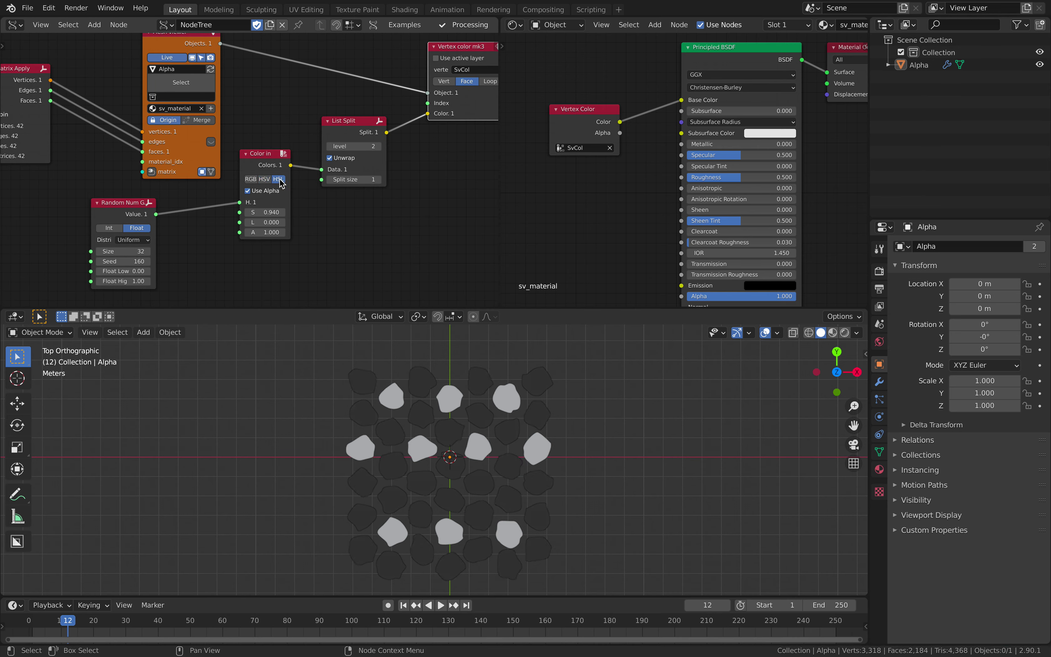
- Switch Color in to HSV with S at 0.760, and set Random Num Gen's Seed to 204
left_click(264, 179)
left_click_drag(268, 212, 261, 216)
mouse_move(138, 262)
left_mouse_down()
mouse_move(157, 262)
mouse_move(129, 254)
left_mouse_up()
- Switch the Vertex color node to Vert mode and set Random Num Gen's Size to 137
middle_click_drag(429, 157, 301, 193)
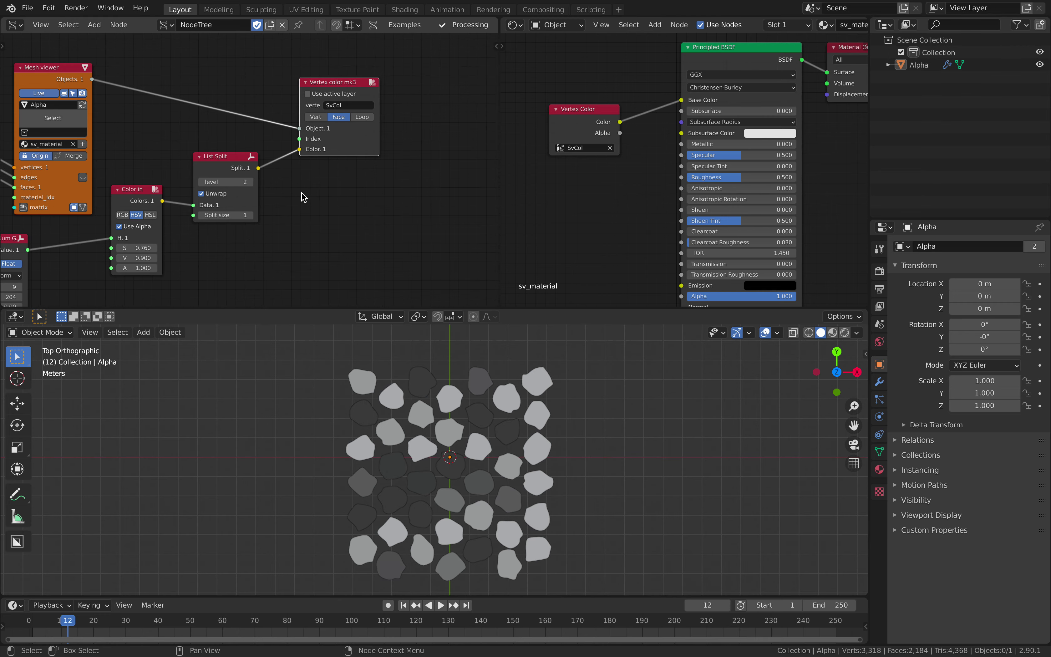
left_click(323, 117)
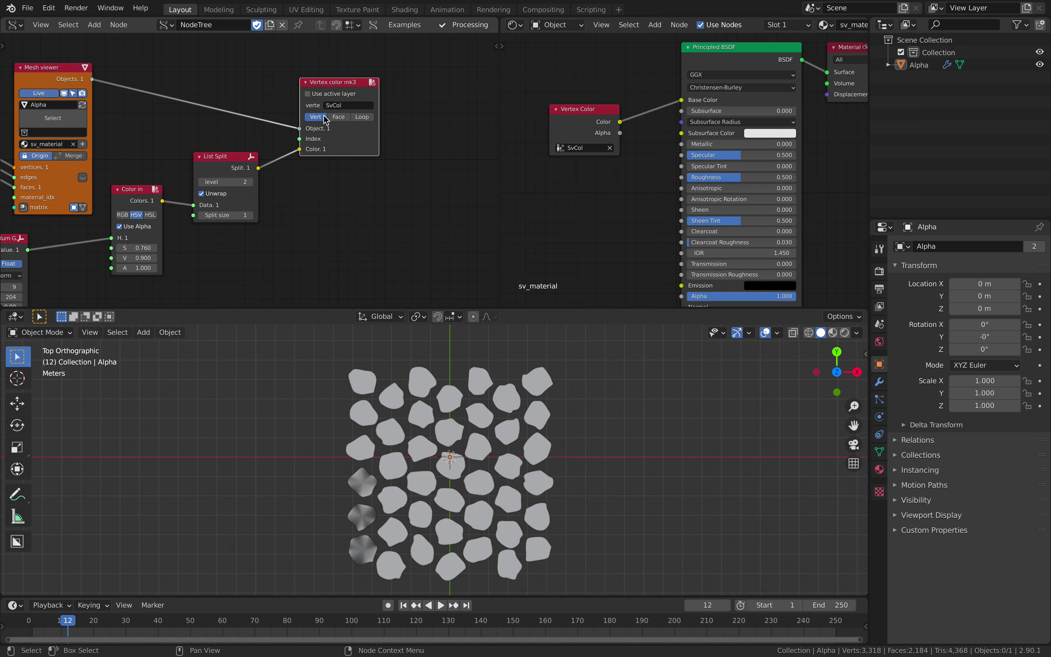
middle_click_drag(348, 124, 364, 116)
left_click(333, 108)
middle_click_drag(41, 289, 99, 242)
left_click_drag(81, 232, 194, 232)
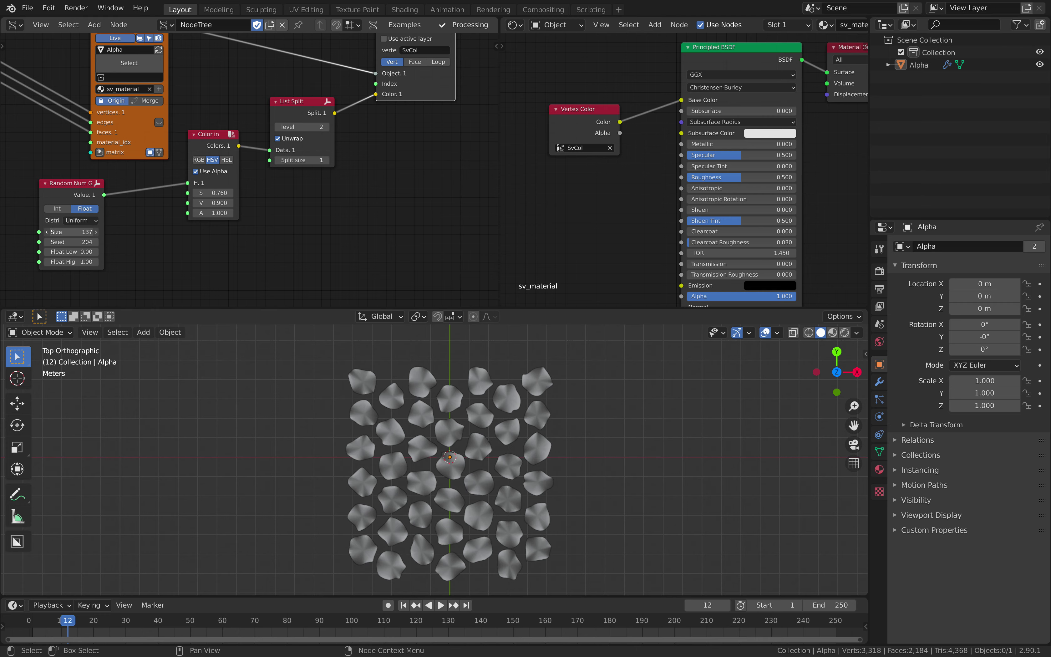
- Look over the node tree and the shapes in perspective, and save the file
middle_click_drag(69, 135, 281, 155)
scroll(261, 147, "down", 2)
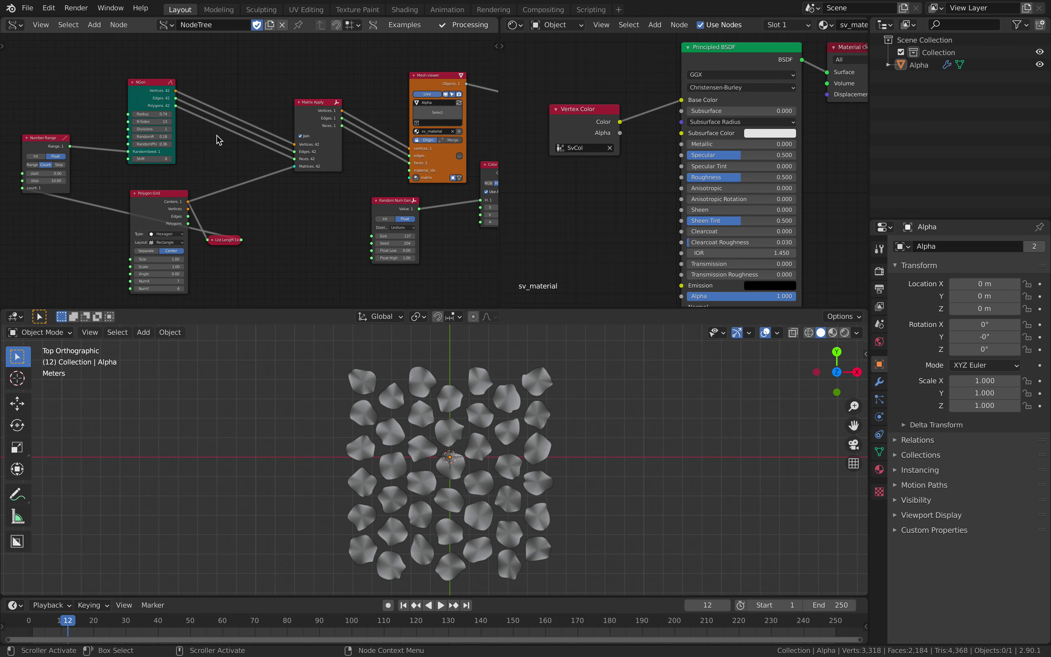
middle_click_drag(409, 478, 410, 448)
scroll(410, 447, "up", 2)
scroll(369, 449, "down", 1)
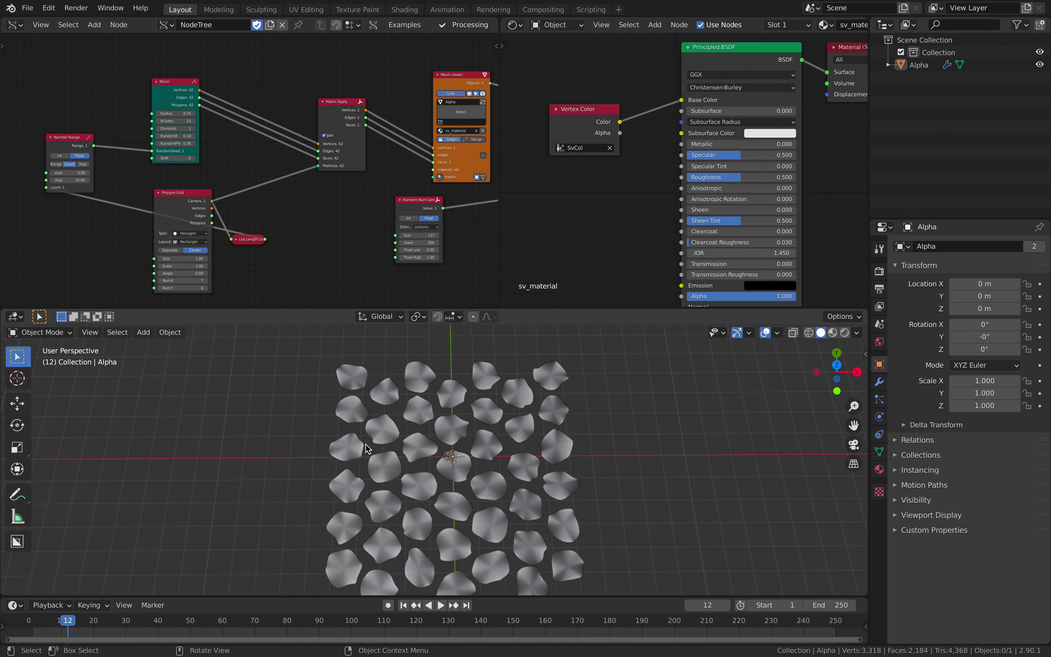
middle_click_drag(143, 196, 239, 171)
scroll(241, 172, "up", 5)
left_click_drag(278, 170, 261, 170)
middle_click_drag(345, 196, 267, 146)
key("ctrl+s")
- Try the Triangle type on the Polygon Grid node
scroll(243, 158, "up", 2)
left_click(215, 176)
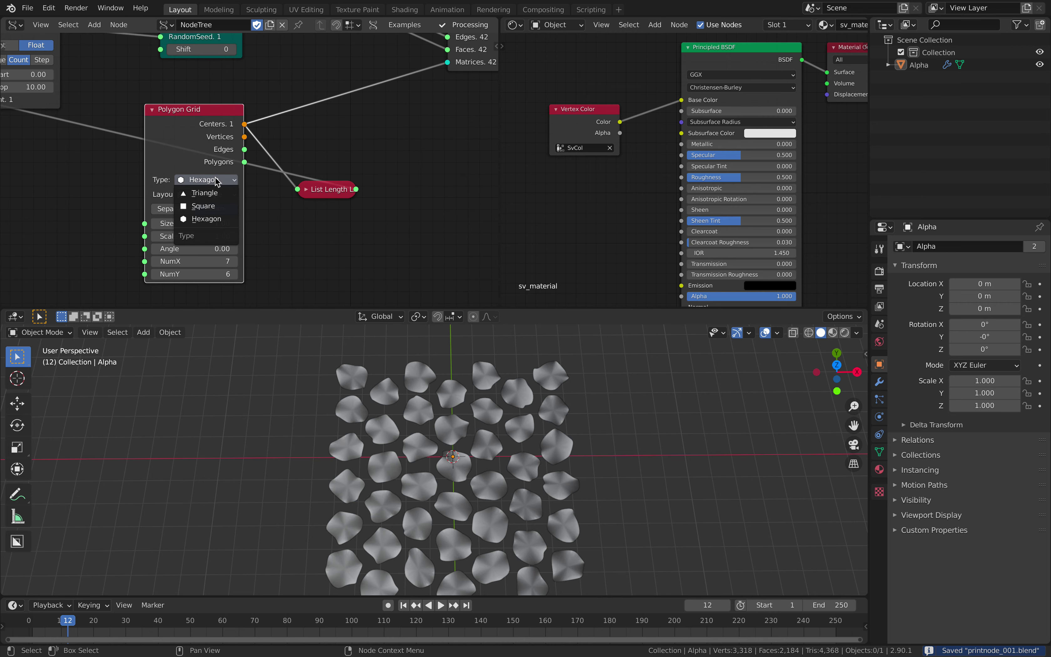
left_click(217, 193)
scroll(388, 404, "down", 3)
middle_click_drag(389, 402, 386, 432)
scroll(386, 432, "up", 2)
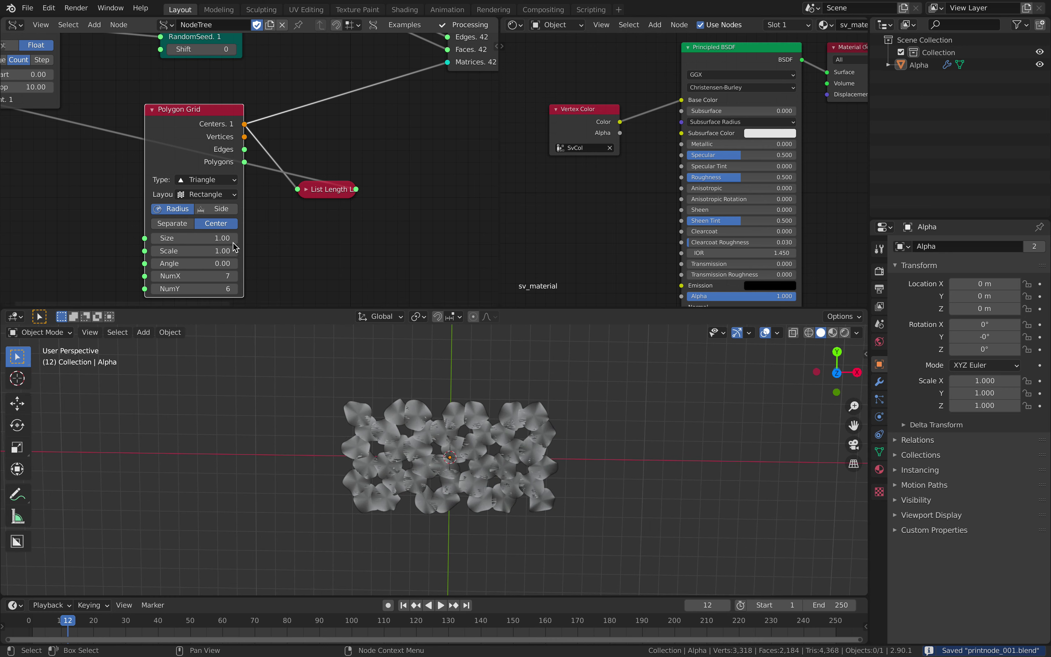
- Set the Polygon Grid node's type to Square and its layout to Diamond
left_click(206, 195)
left_click(207, 179)
left_click(208, 201)
left_click(207, 190)
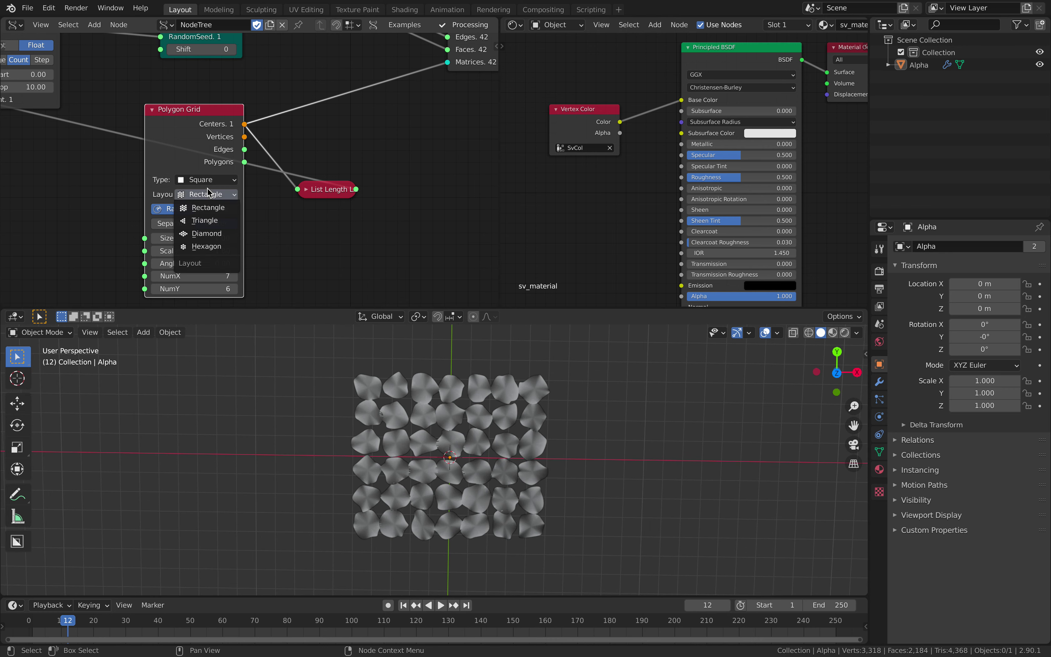
left_click(214, 233)
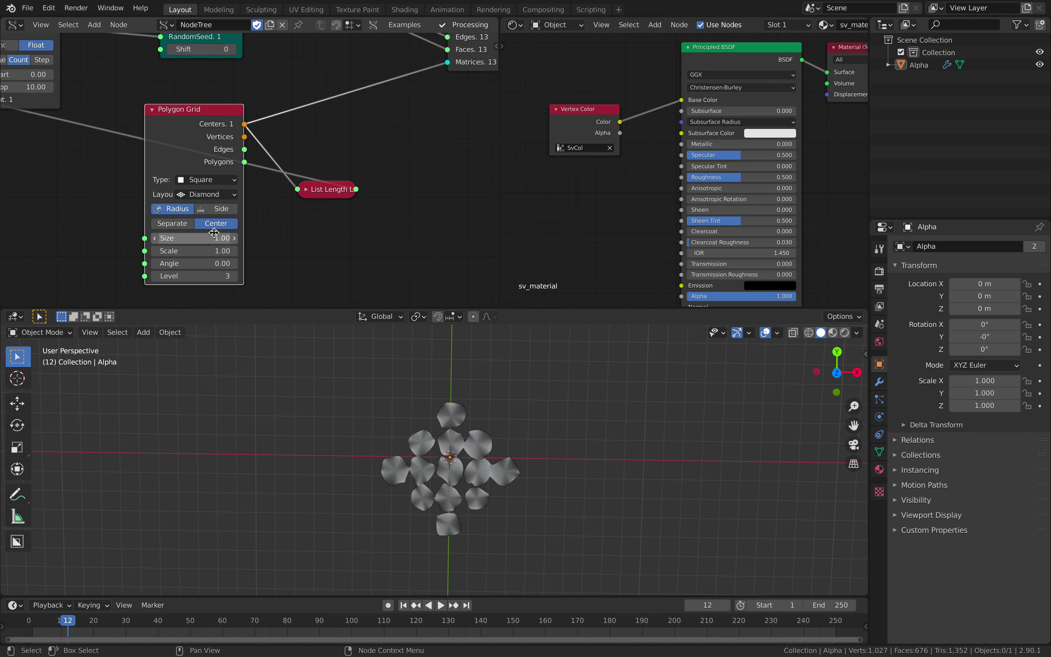
- Try Side sizing and the Triangle type on Polygon Grid, and set its type back to Hexagon
left_click(212, 209)
left_click(179, 211)
left_click(206, 180)
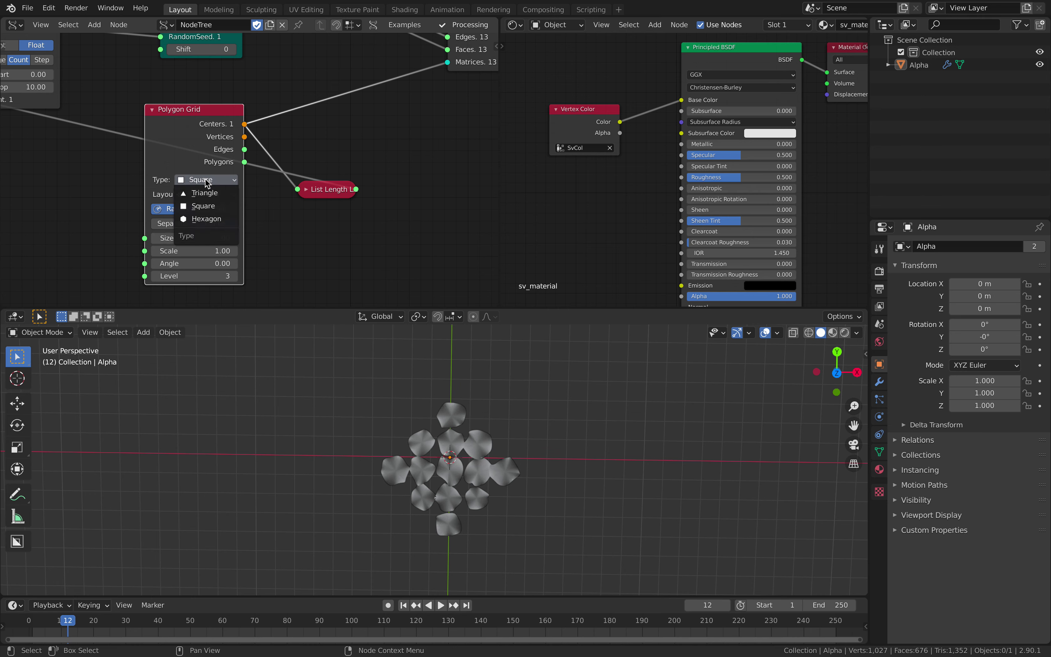
left_click(206, 193)
left_click(206, 179)
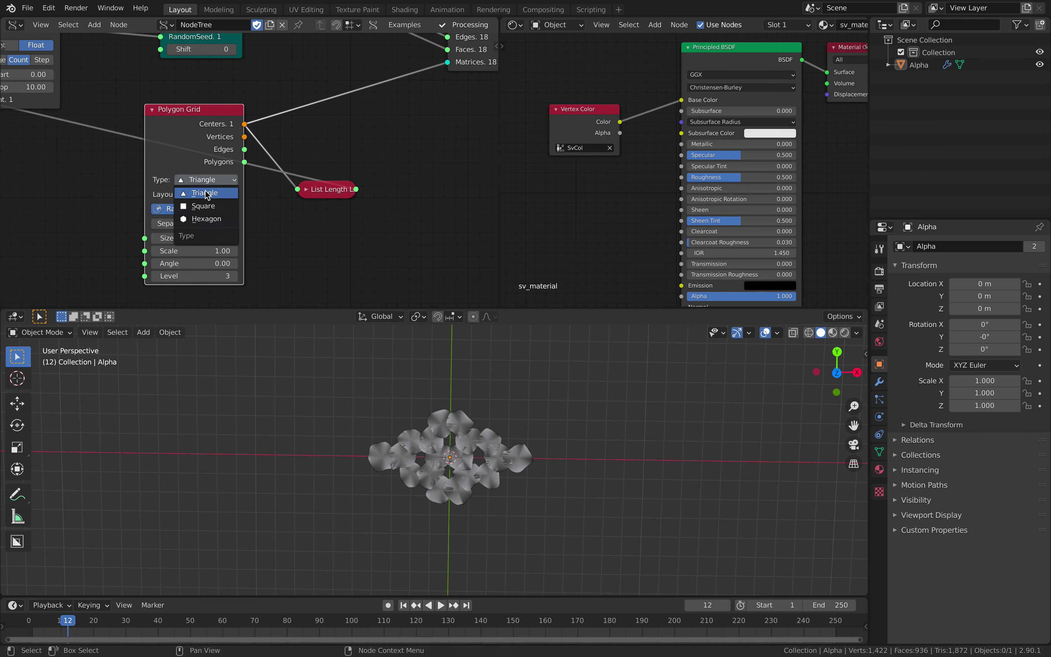
left_click(207, 219)
- Set Polygon Grid's Size to 1.24, Scale to 1.36 and Level to 5
left_click_drag(209, 220, 235, 235)
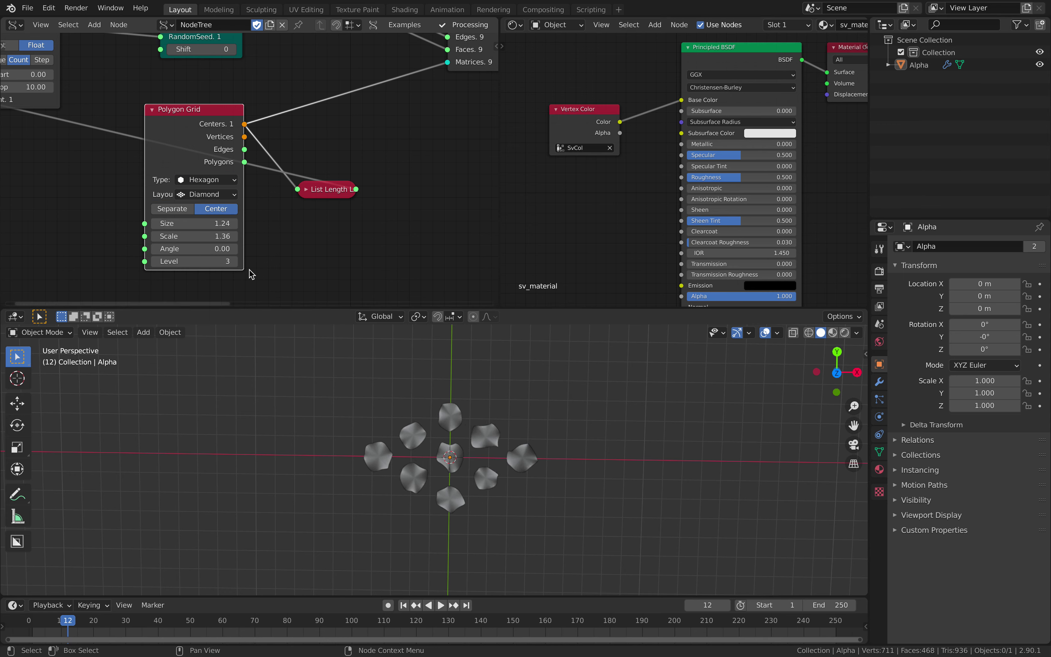
left_click(233, 261)
left_click(234, 261)
middle_click_drag(436, 433, 434, 433)
scroll(203, 134, "down", 1)
- Set the NGon node's RandomR to 0.36 and RandomPhi to 0.00, and save the file
middle_click_drag(140, 98, 223, 186)
scroll(248, 178, "up", 2)
mouse_move(288, 141)
left_mouse_down()
mouse_move(328, 141)
mouse_move(276, 155)
left_mouse_up()
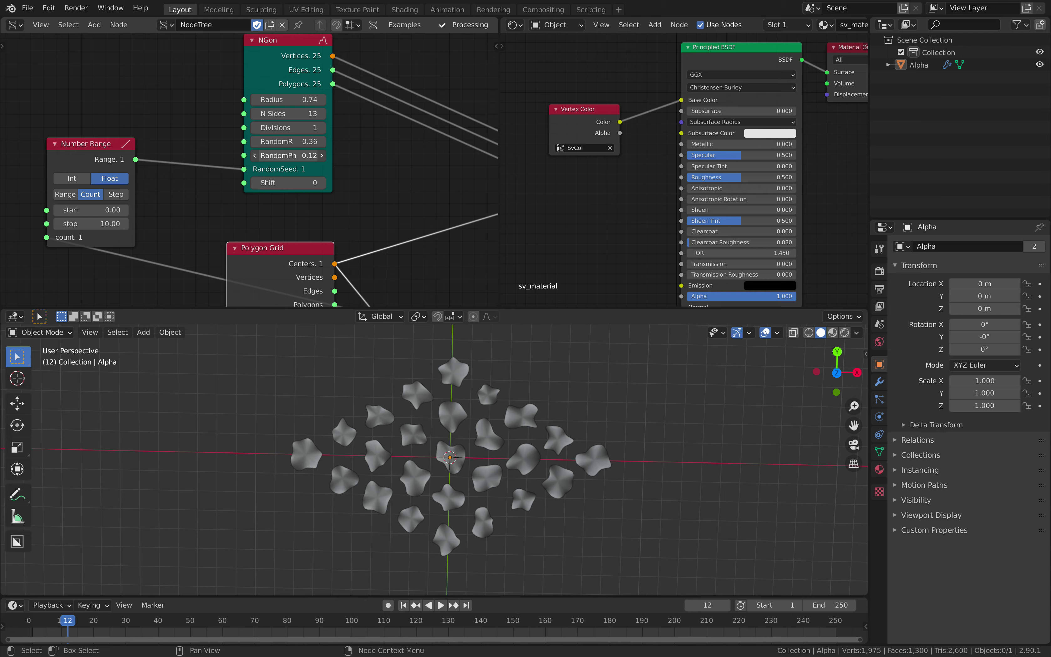
middle_click_drag(410, 143, 258, 77)
key("ctrl+s")
- Switch to the browser with the Google Images results for "print fabric digital"
scroll(258, 77, "down", 2)
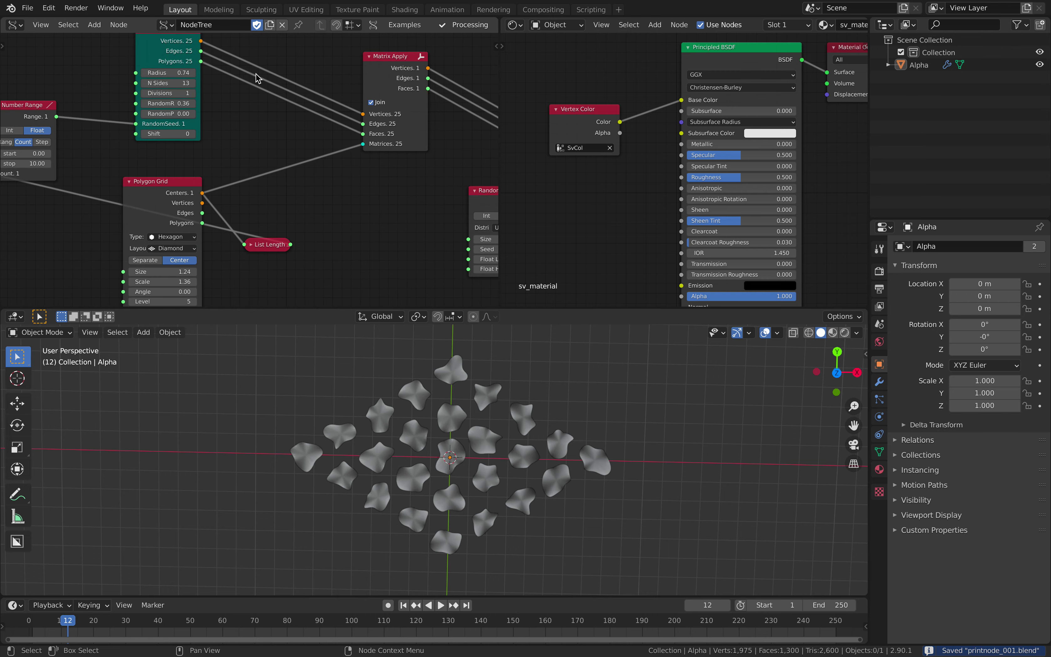
key("ctrl+Right")
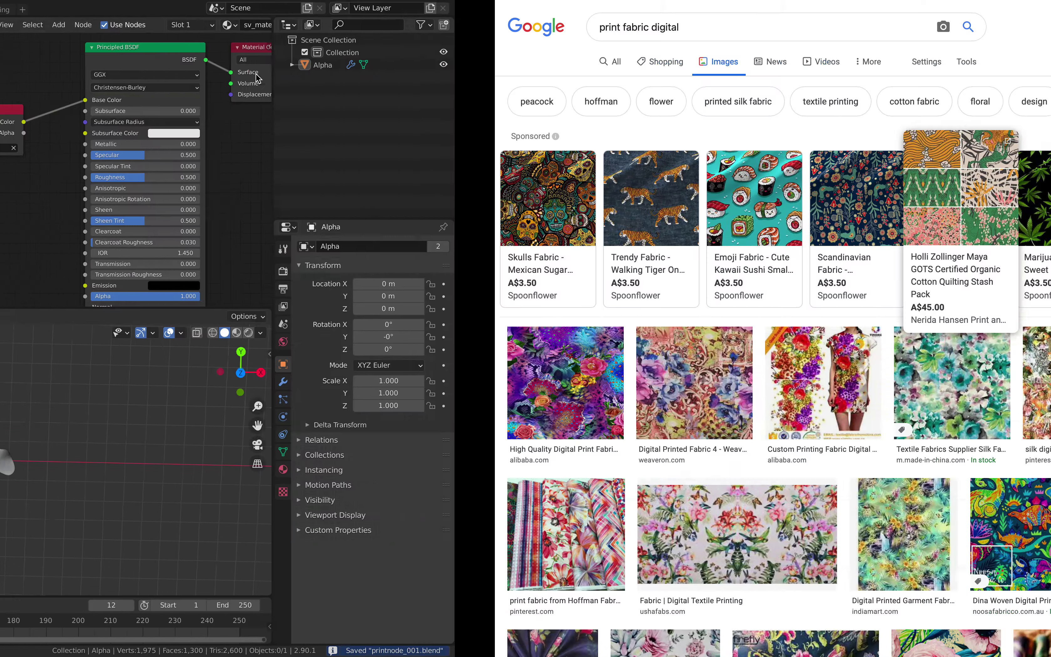